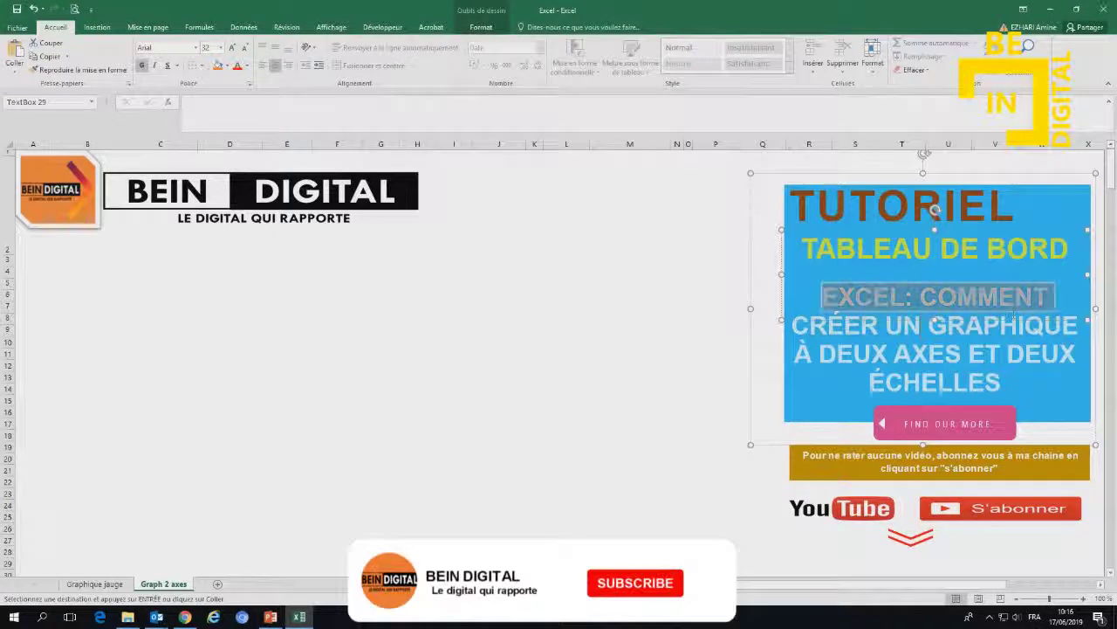
Enter the header Mois in B5 and fill months Janvier through Décembre down to B17
{"action": "left_click_drag", "start_coordinate": [1015, 315], "coordinate": [1013, 384]}
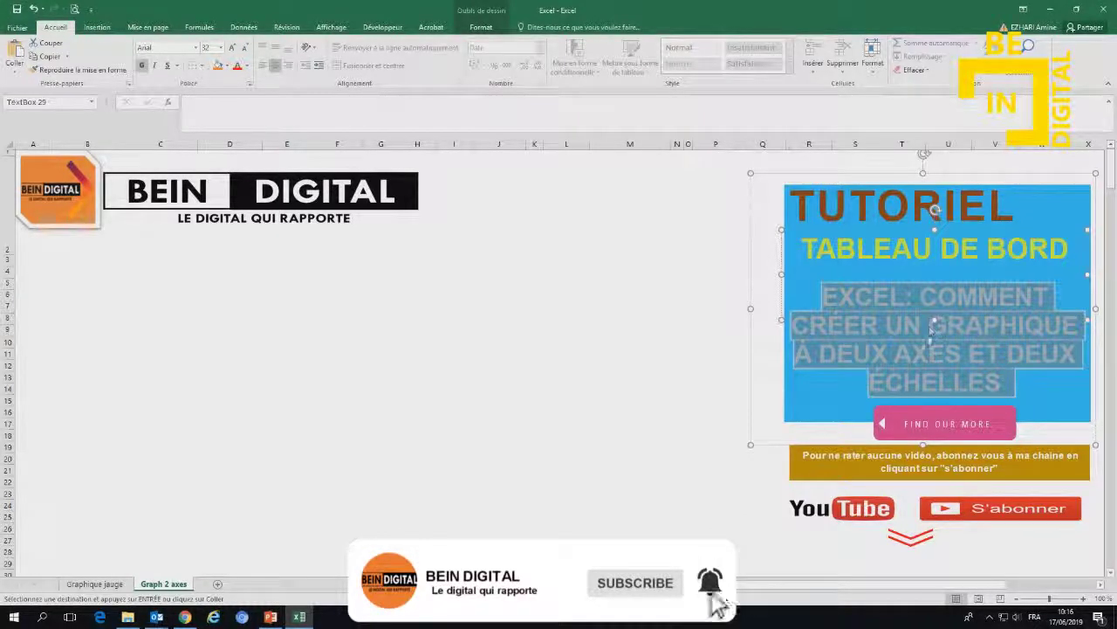
{"action": "left_click", "coordinate": [926, 464]}
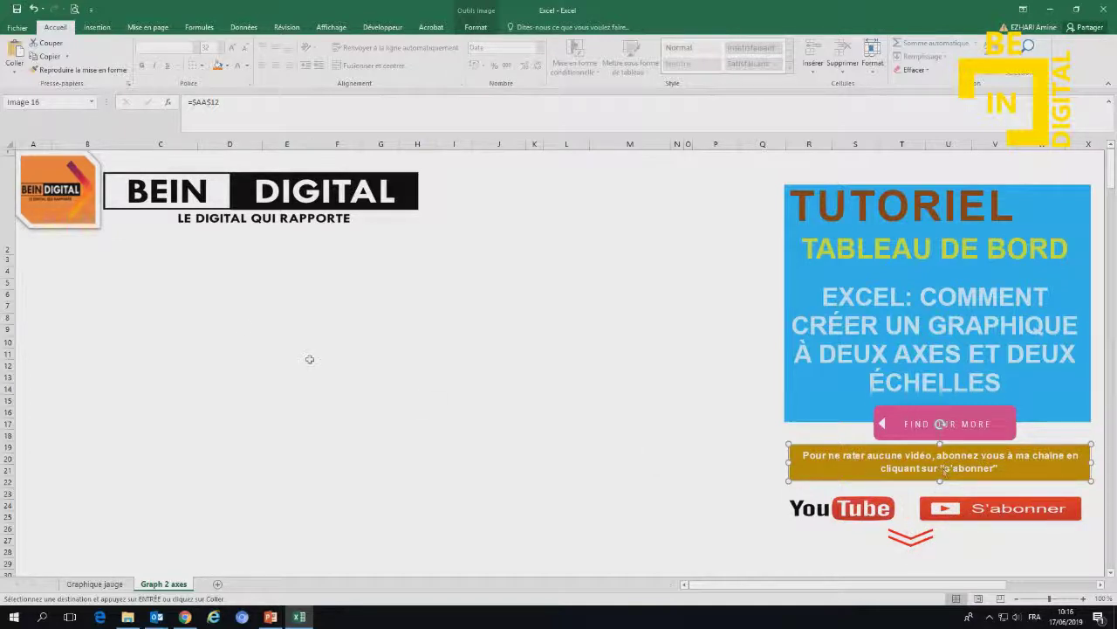
{"action": "left_click", "coordinate": [131, 310]}
{"action": "left_click", "coordinate": [93, 295]}
{"action": "left_click", "coordinate": [88, 286]}
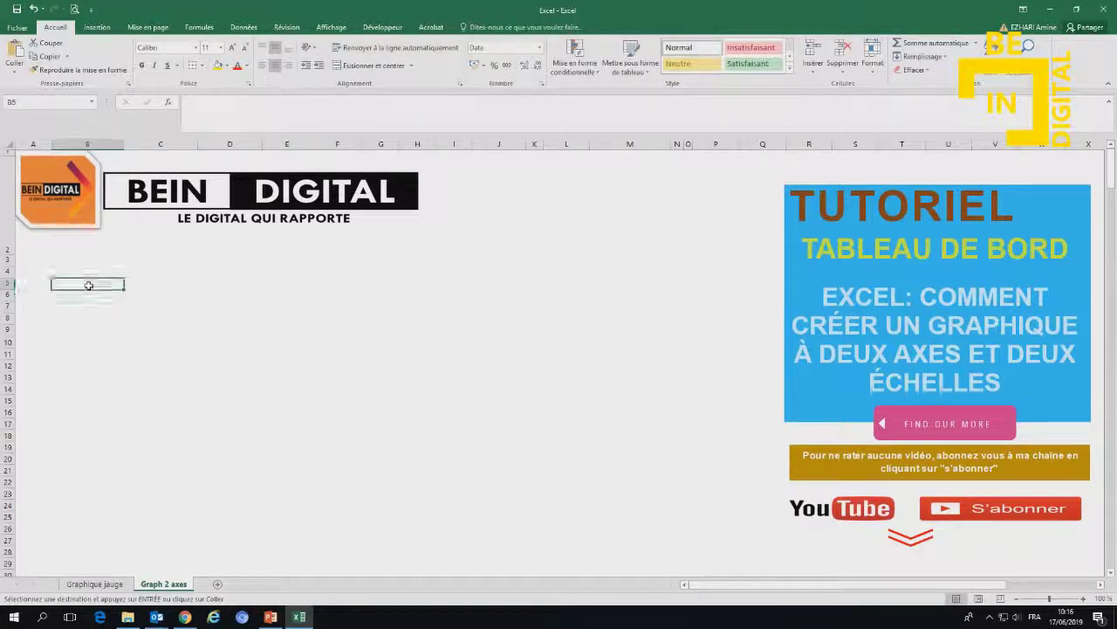
{"action": "type", "text": "Mois"}
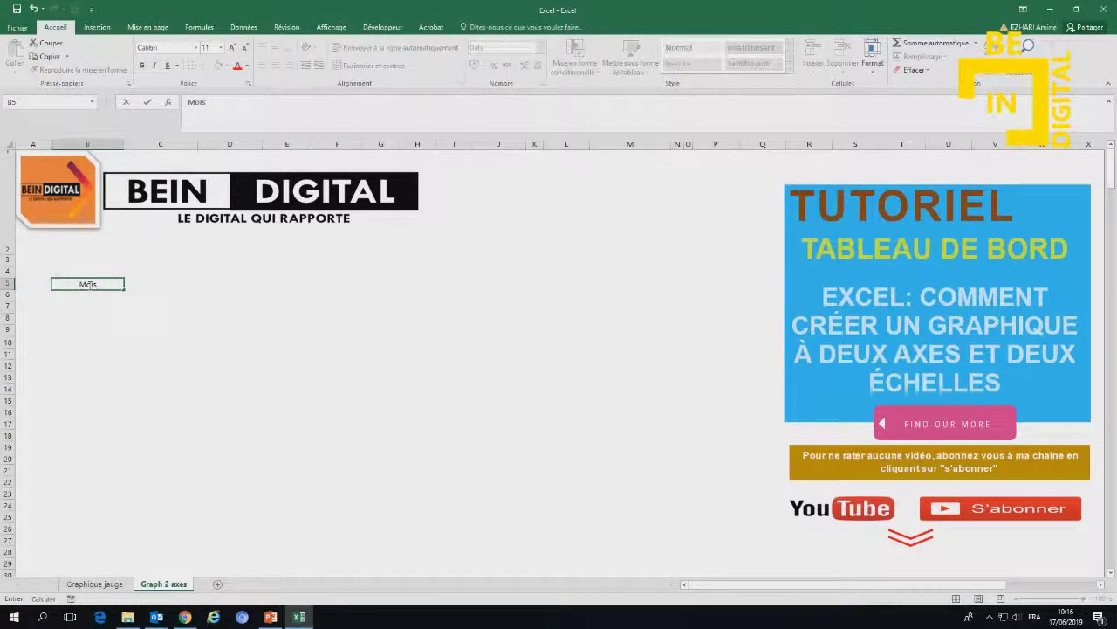
{"action": "key", "text": "Return"}
{"action": "type", "text": "Jan"}
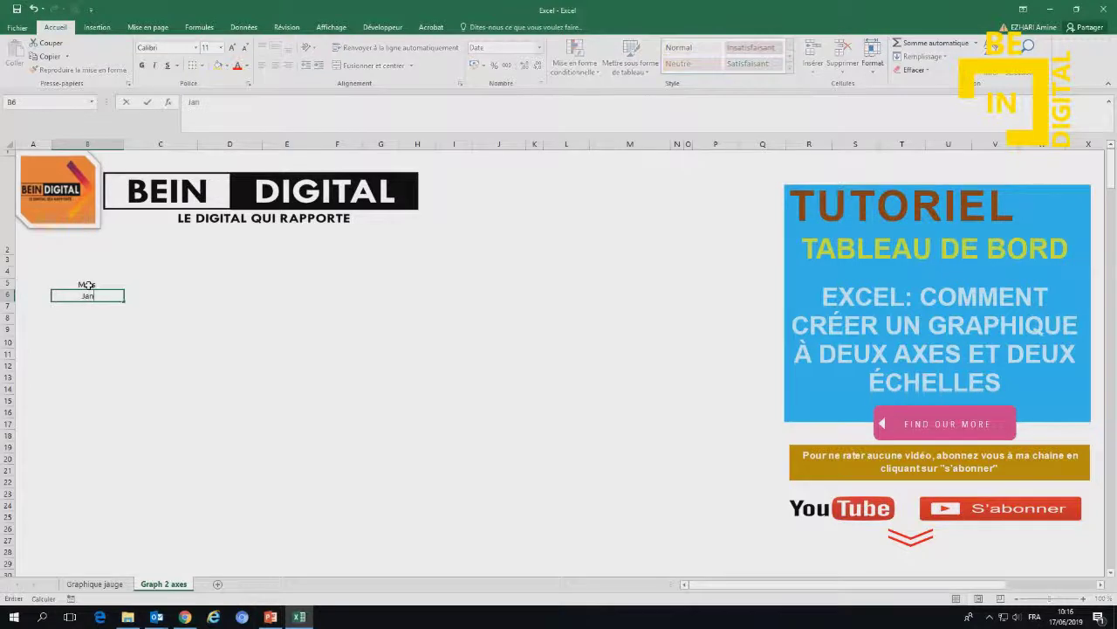
{"action": "type", "text": "vie"}
{"action": "key", "text": "Return"}
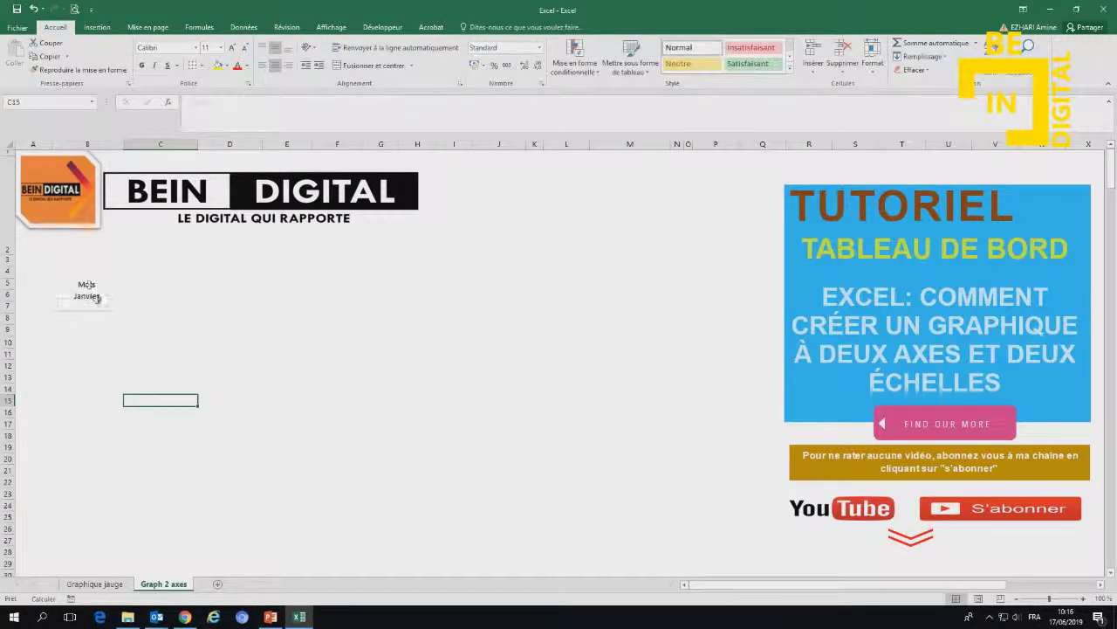
{"action": "left_click", "coordinate": [100, 296]}
{"action": "left_click_drag", "start_coordinate": [125, 299], "coordinate": [127, 426]}
Add the column headers Nombre pannes in C5 and Durée pannes in D5
{"action": "left_click", "coordinate": [146, 283]}
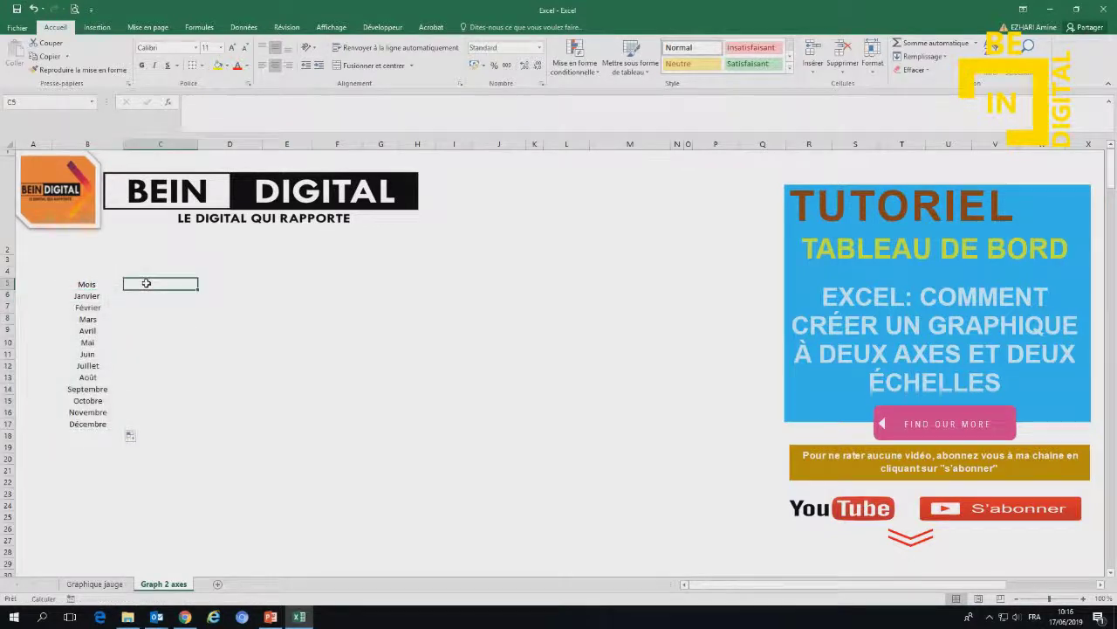
{"action": "type", "text": "Nombre"}
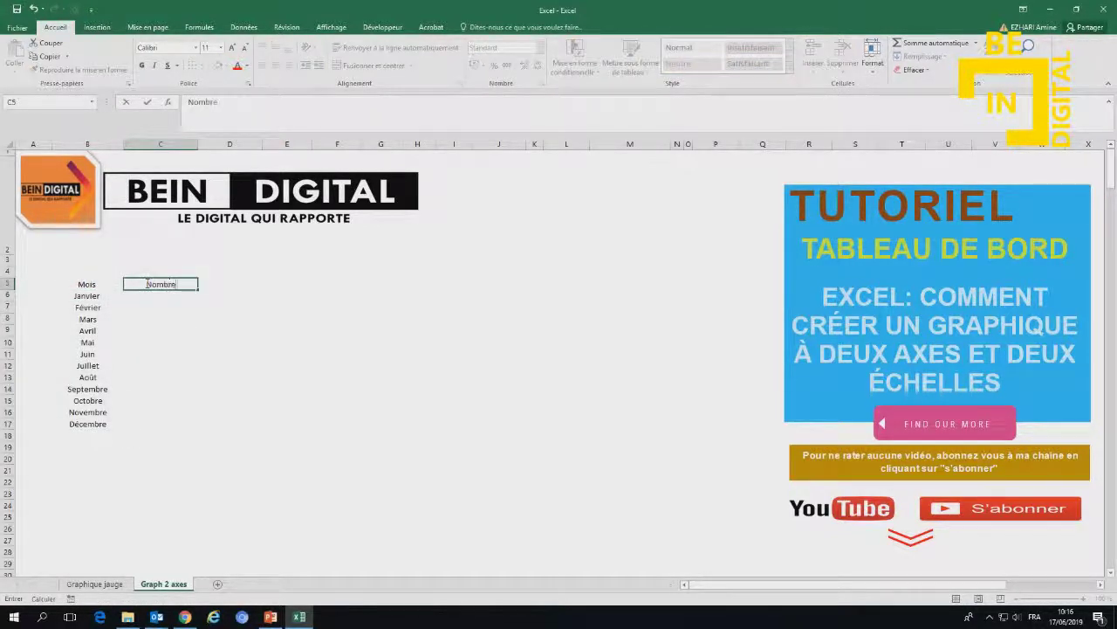
{"action": "type", "text": " pannes"}
{"action": "key", "text": "Tab"}
{"action": "type", "text": "D"}
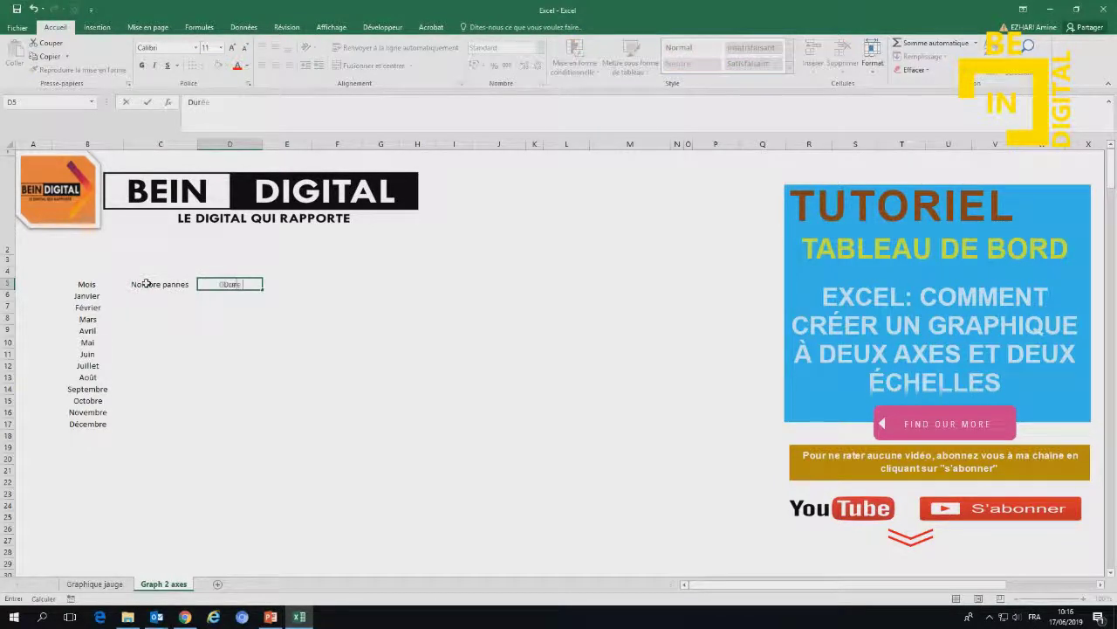
{"action": "type", "text": "s"}
{"action": "key", "text": "Return"}
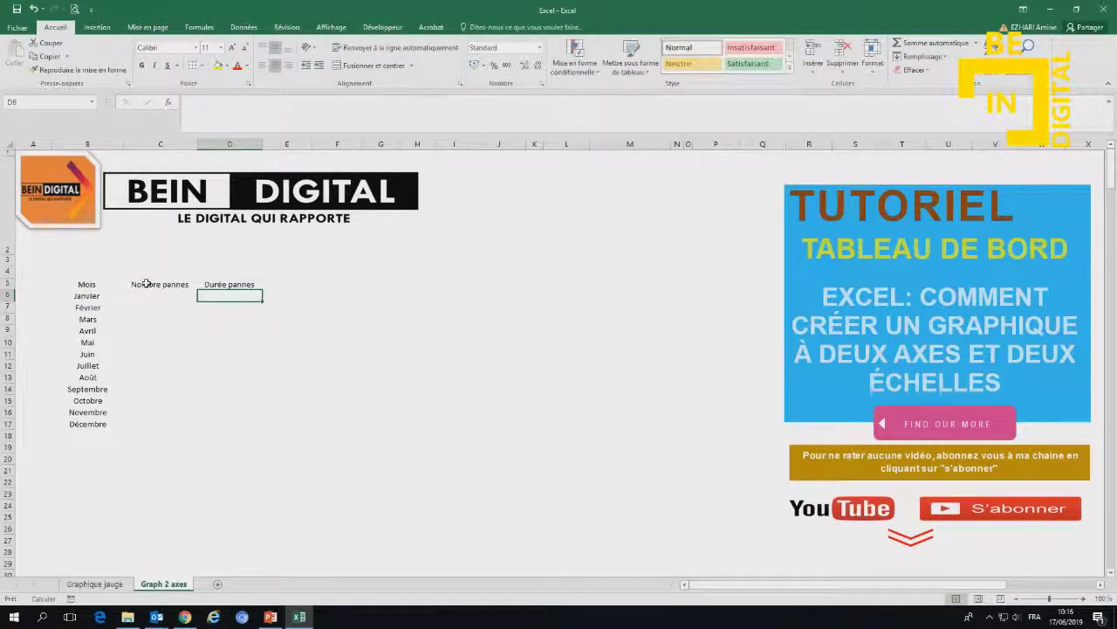
{"action": "left_click", "coordinate": [152, 295]}
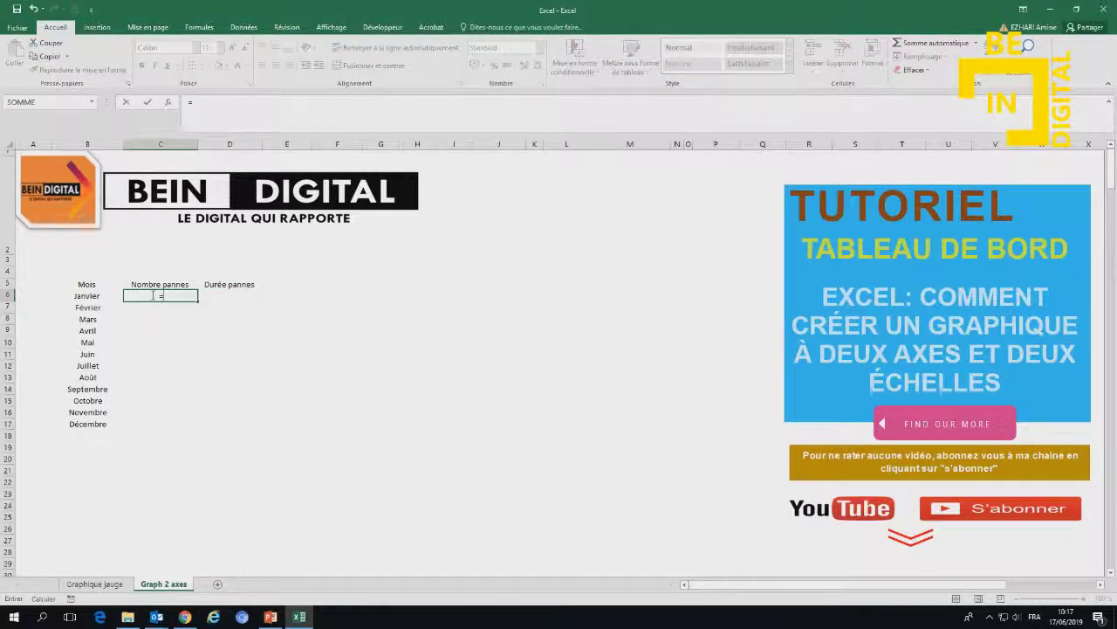
Fill C6:C17 with =ALEA.ENTRE.BORNES(1;15) random breakdown counts for all twelve months
{"action": "type", "text": "=al"}
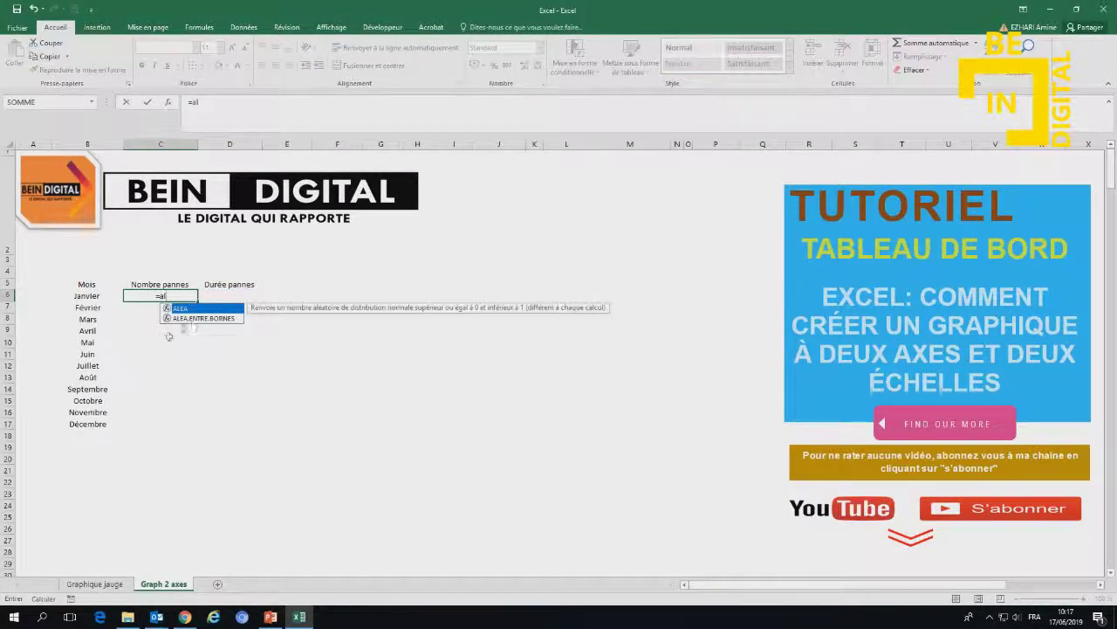
{"action": "double_click", "coordinate": [192, 318]}
{"action": "type", "text": "1;"}
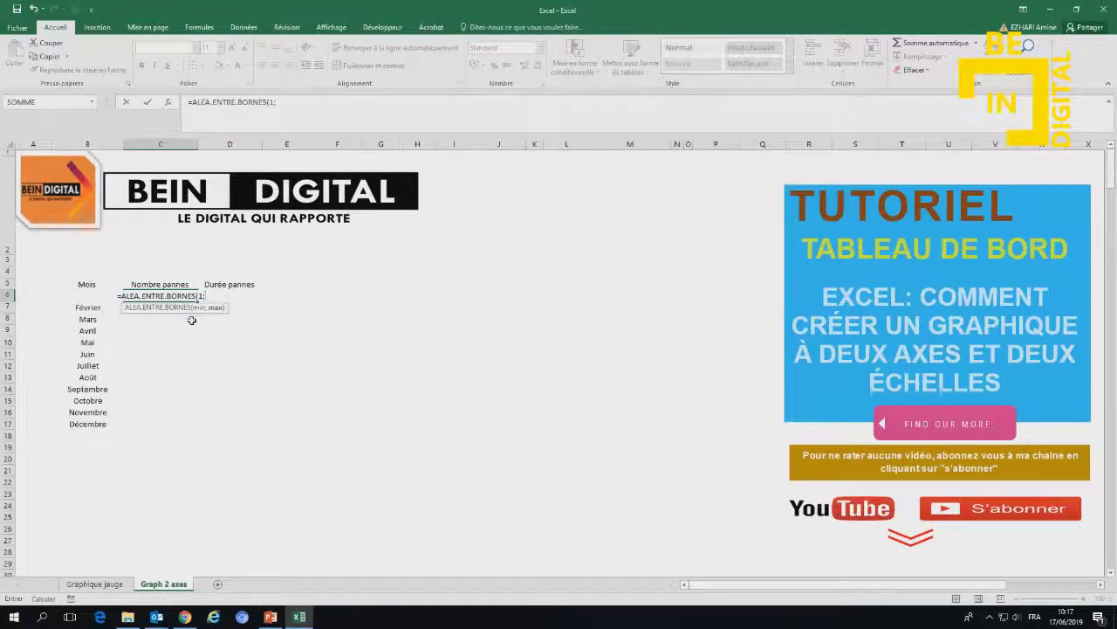
{"action": "type", "text": "15"}
{"action": "key", "text": "Return"}
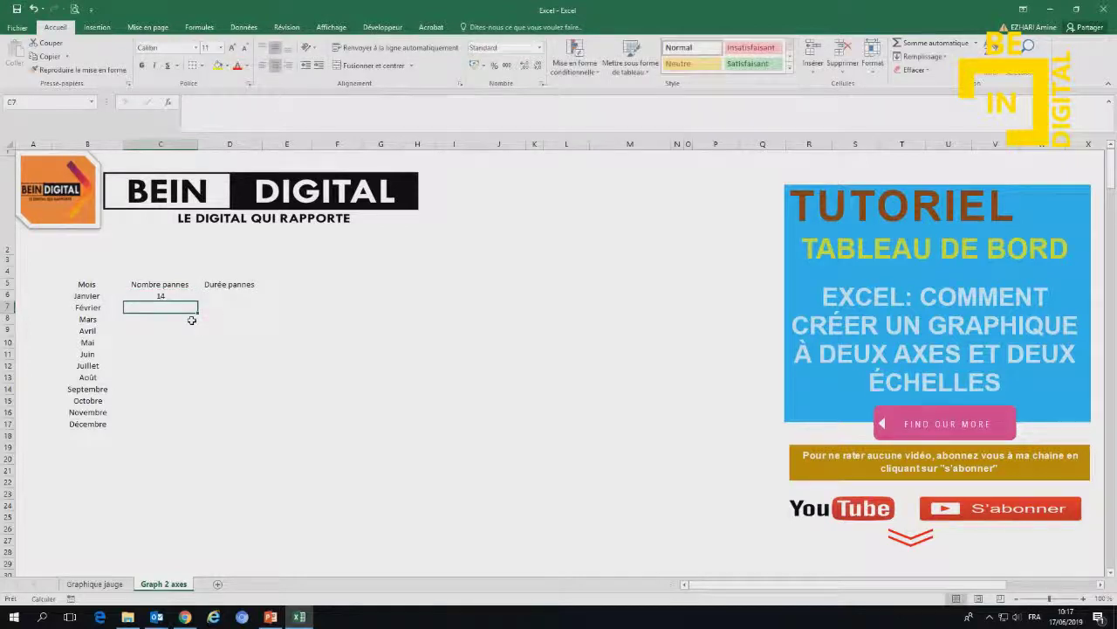
{"action": "left_click", "coordinate": [184, 298]}
{"action": "left_click_drag", "start_coordinate": [198, 301], "coordinate": [189, 429]}
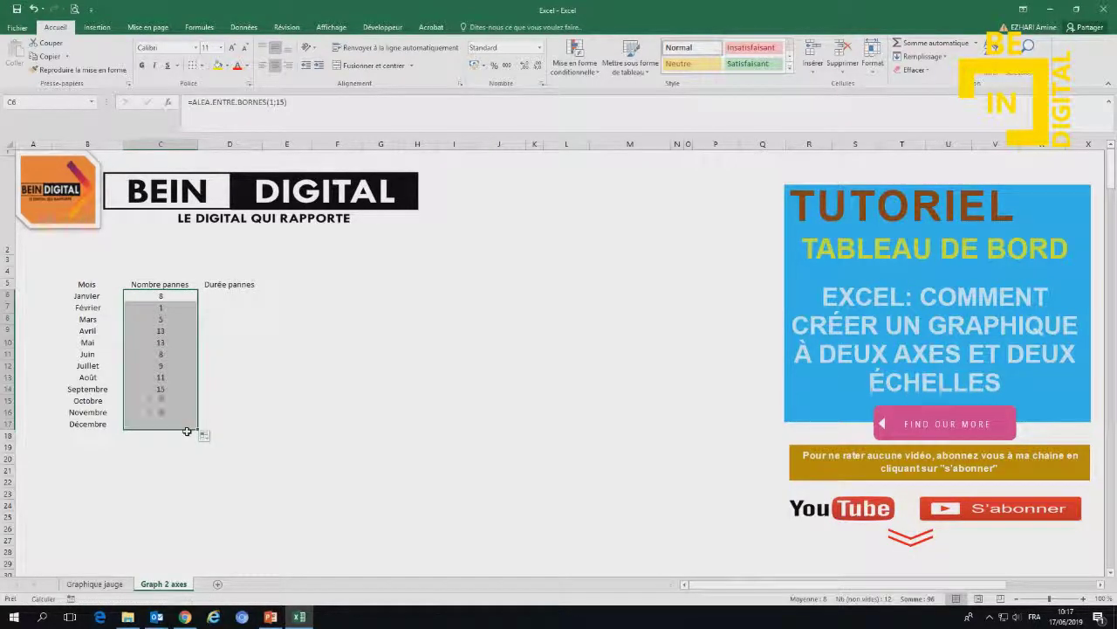
{"action": "left_click", "coordinate": [230, 295]}
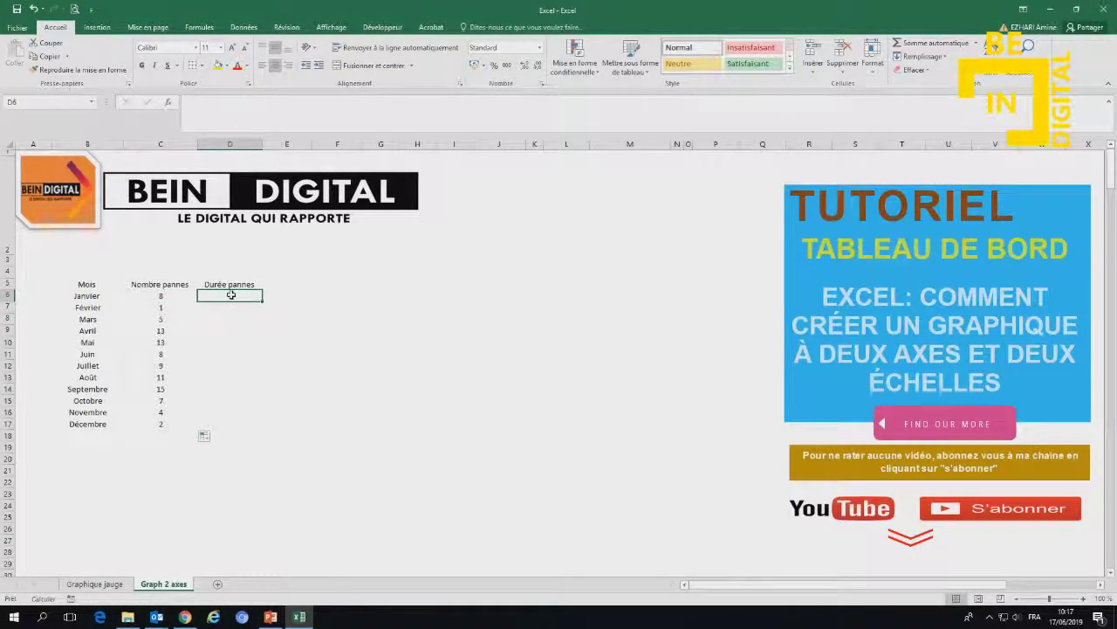
Fill D6:D17 with =ALEA.ENTRE.BORNES(20;80) durations, then copy the C6:D17 data
{"action": "type", "text": "="}
{"action": "key", "text": "Escape"}
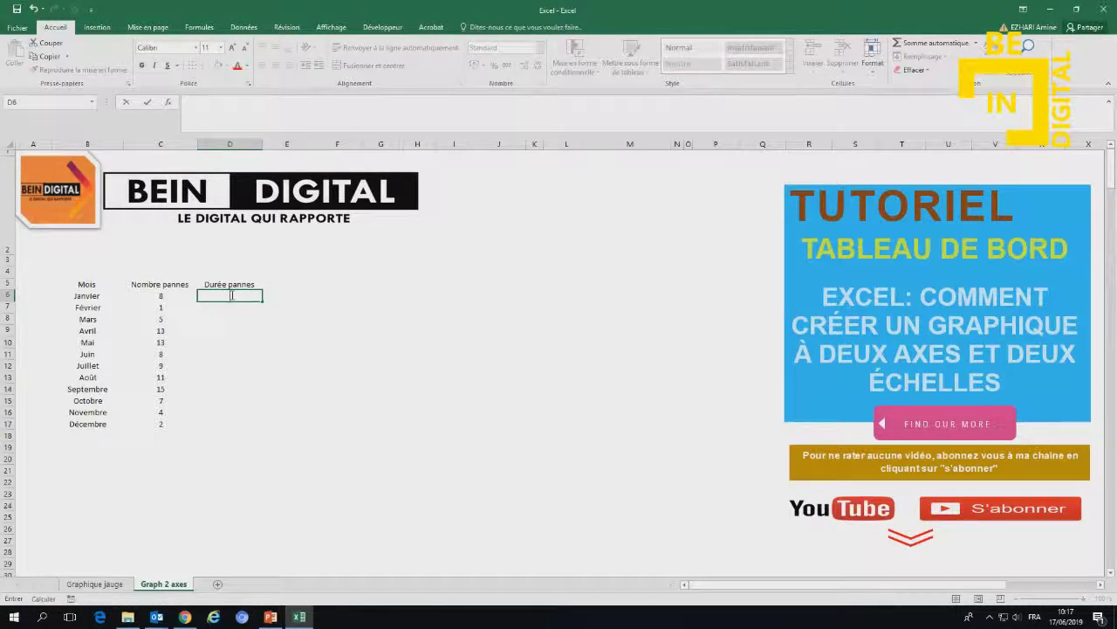
{"action": "type", "text": "=al"}
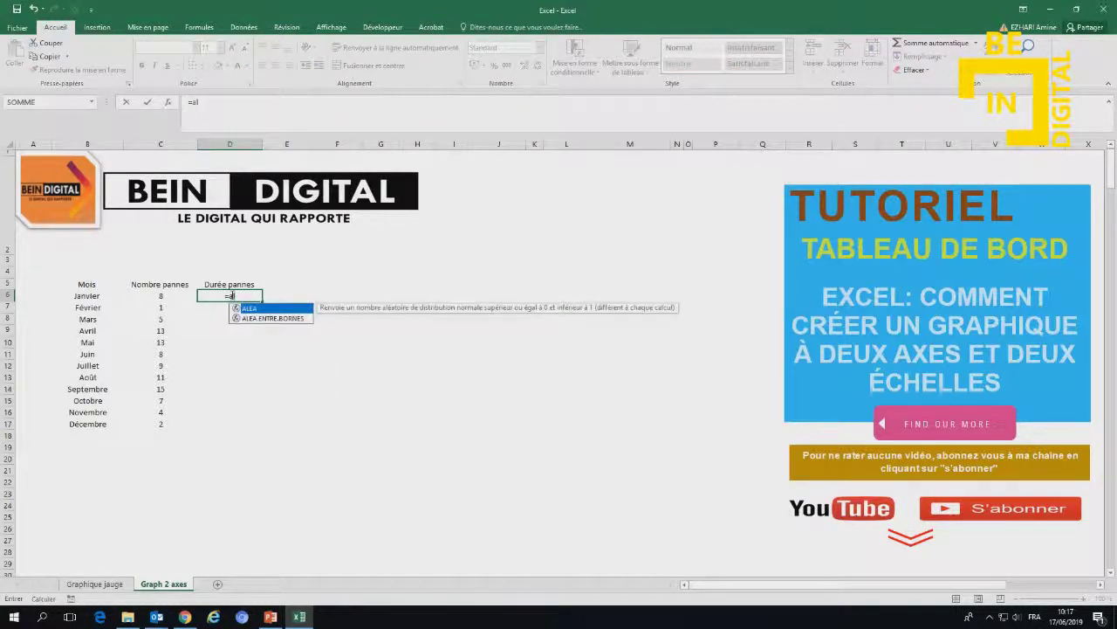
{"action": "double_click", "coordinate": [281, 318]}
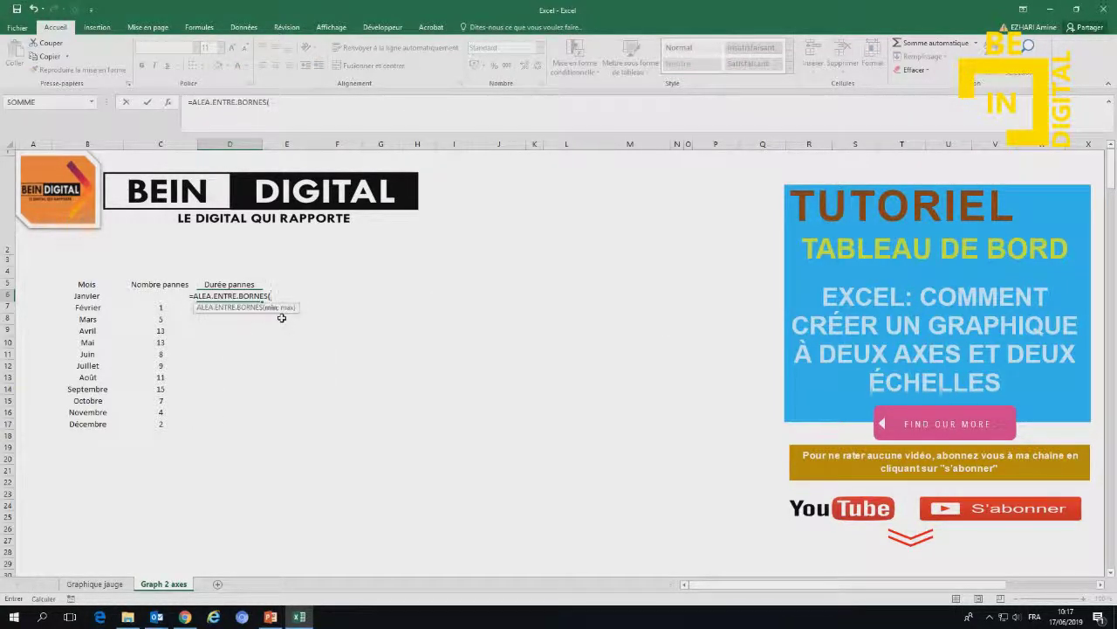
{"action": "type", "text": "20;"}
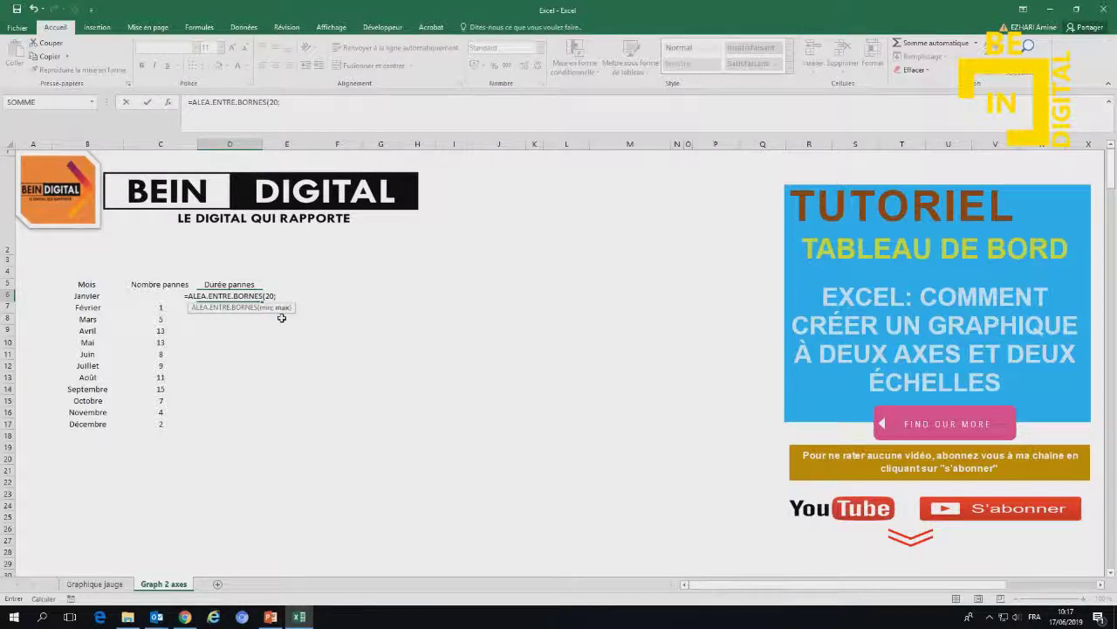
{"action": "type", "text": "80"}
{"action": "key", "text": "Return"}
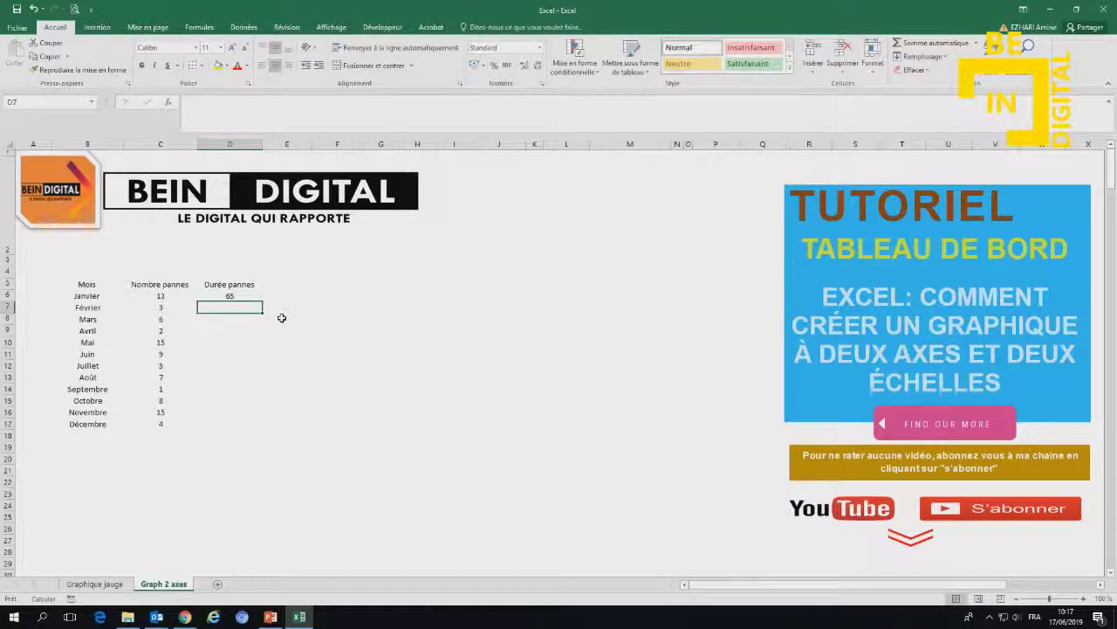
{"action": "left_click", "coordinate": [237, 296]}
{"action": "left_click_drag", "start_coordinate": [262, 301], "coordinate": [251, 426]}
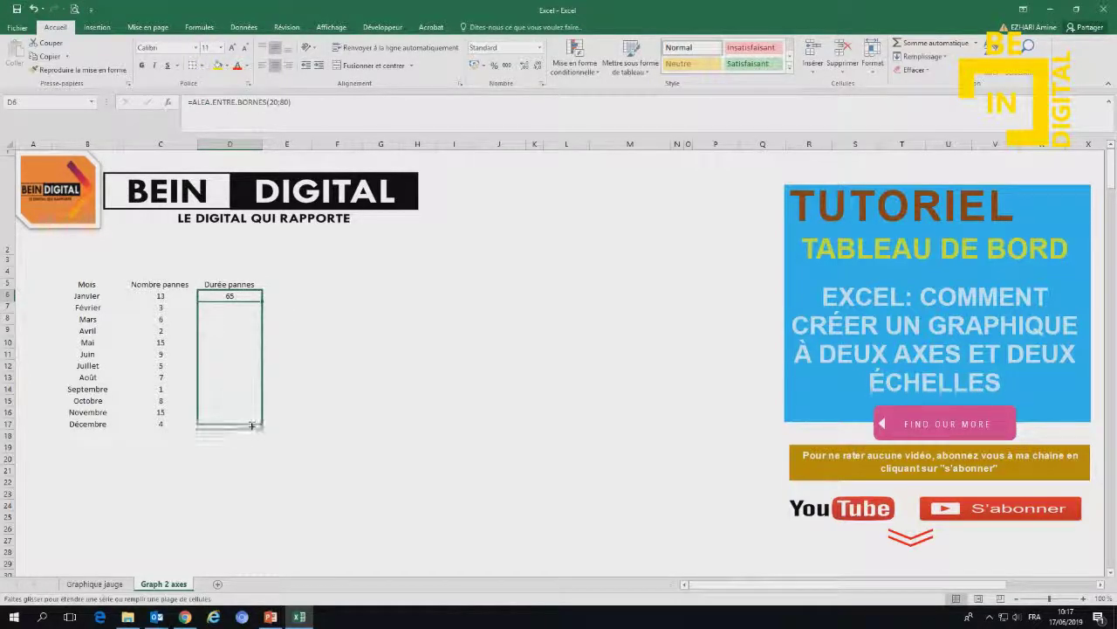
{"action": "left_click_drag", "start_coordinate": [153, 296], "coordinate": [247, 430]}
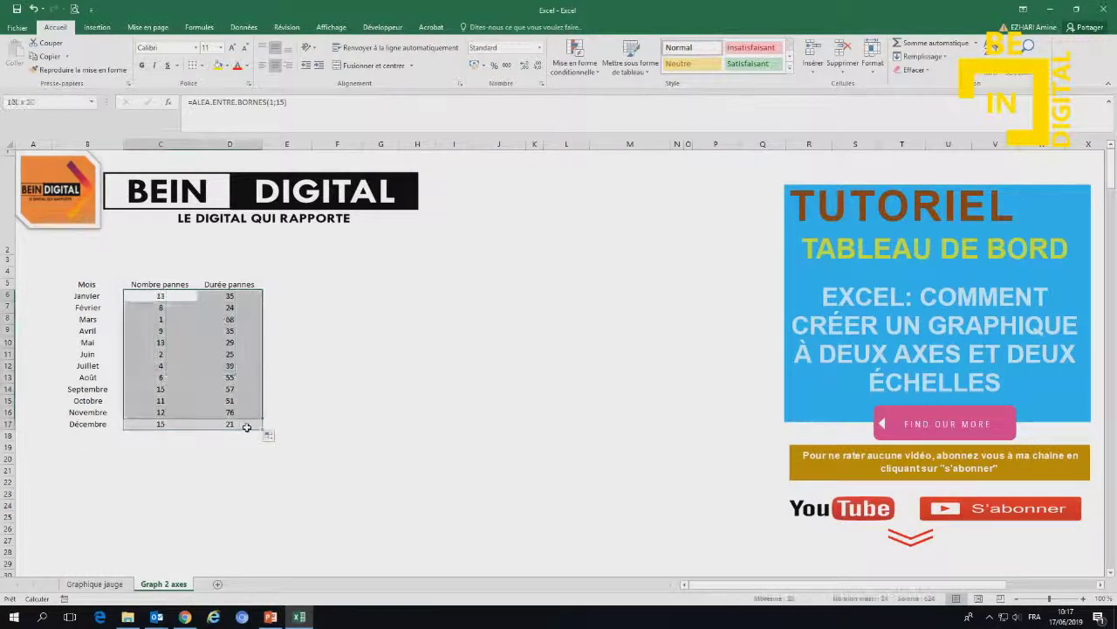
{"action": "key", "text": "ctrl+c"}
Paste the copied counts and durations back over C6:D17 as fixed values
{"action": "left_click", "coordinate": [164, 295]}
{"action": "right_click", "coordinate": [164, 296]}
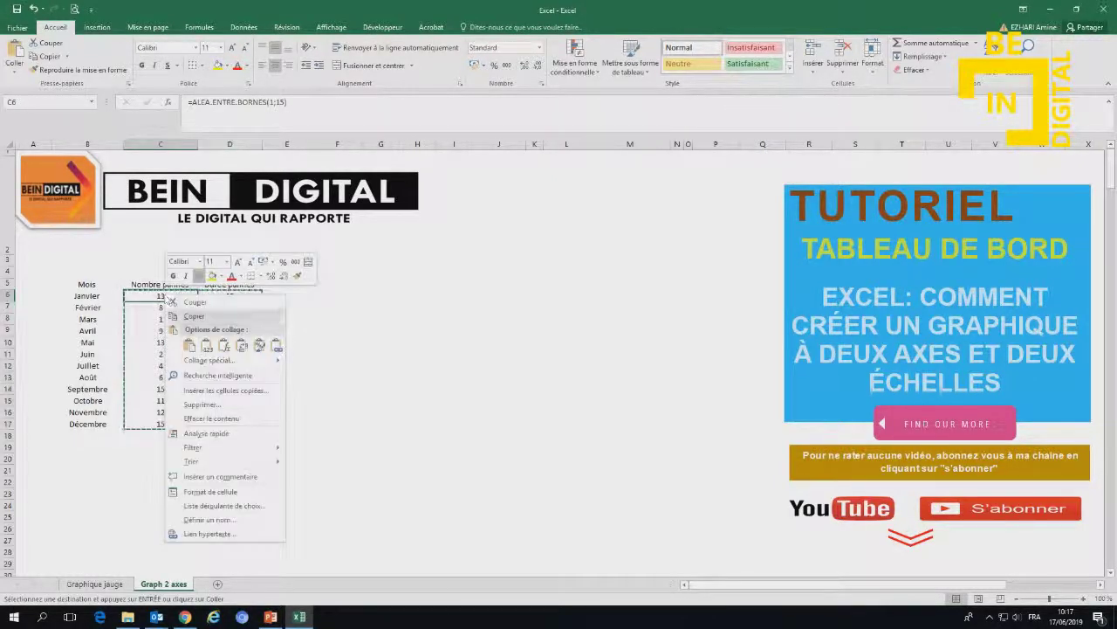
{"action": "left_click", "coordinate": [206, 347]}
Format the range B5:D17 as a table with a header row
{"action": "mouse_move", "coordinate": [88, 284]}
{"action": "left_mouse_down"}
{"action": "mouse_move", "coordinate": [253, 389]}
{"action": "mouse_move", "coordinate": [234, 425]}
{"action": "left_mouse_up"}
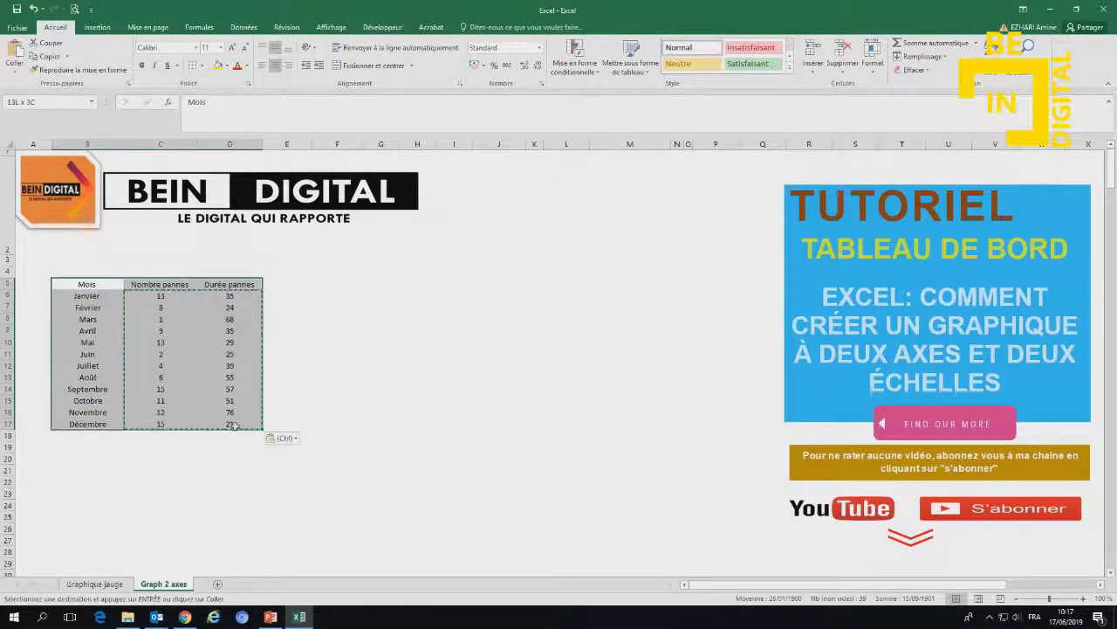
{"action": "left_click", "coordinate": [97, 27]}
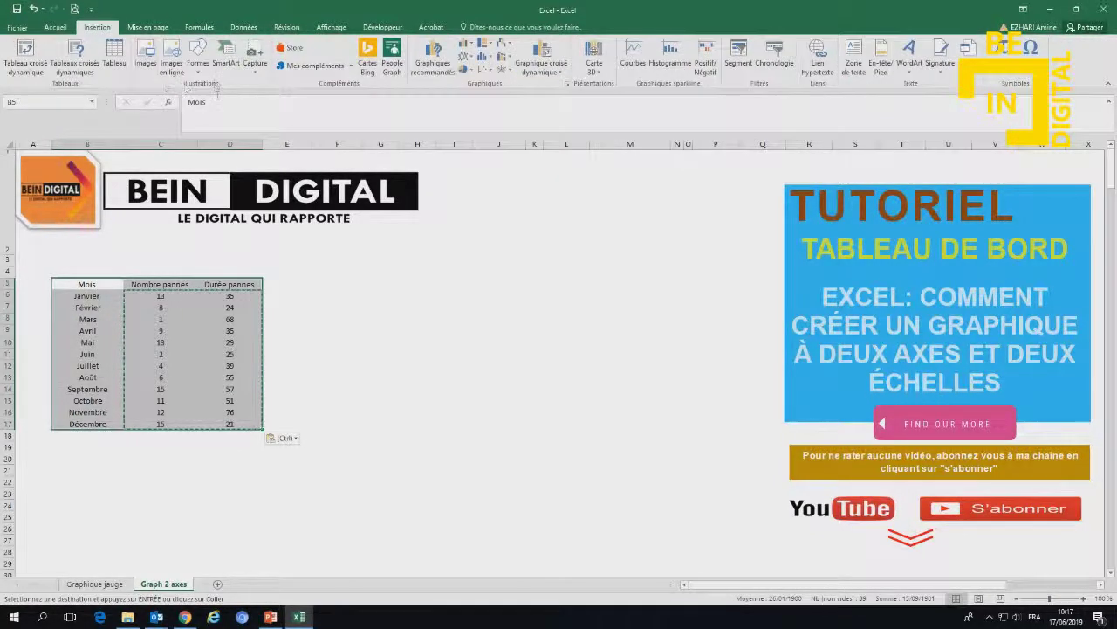
{"action": "left_click", "coordinate": [114, 61]}
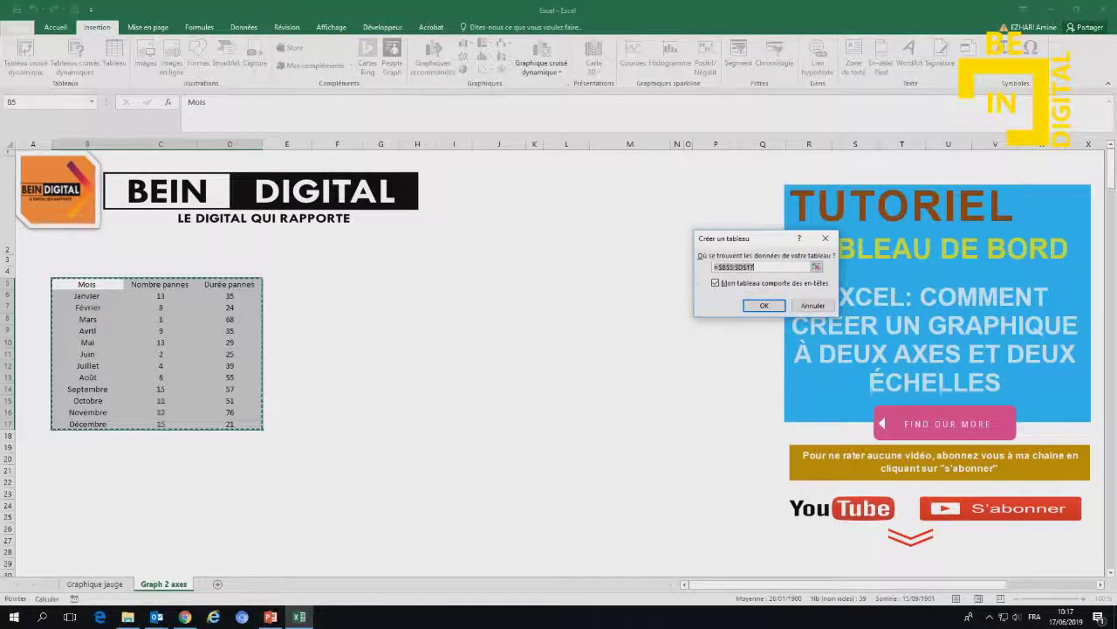
{"action": "left_click", "coordinate": [763, 305]}
{"action": "left_click", "coordinate": [449, 352]}
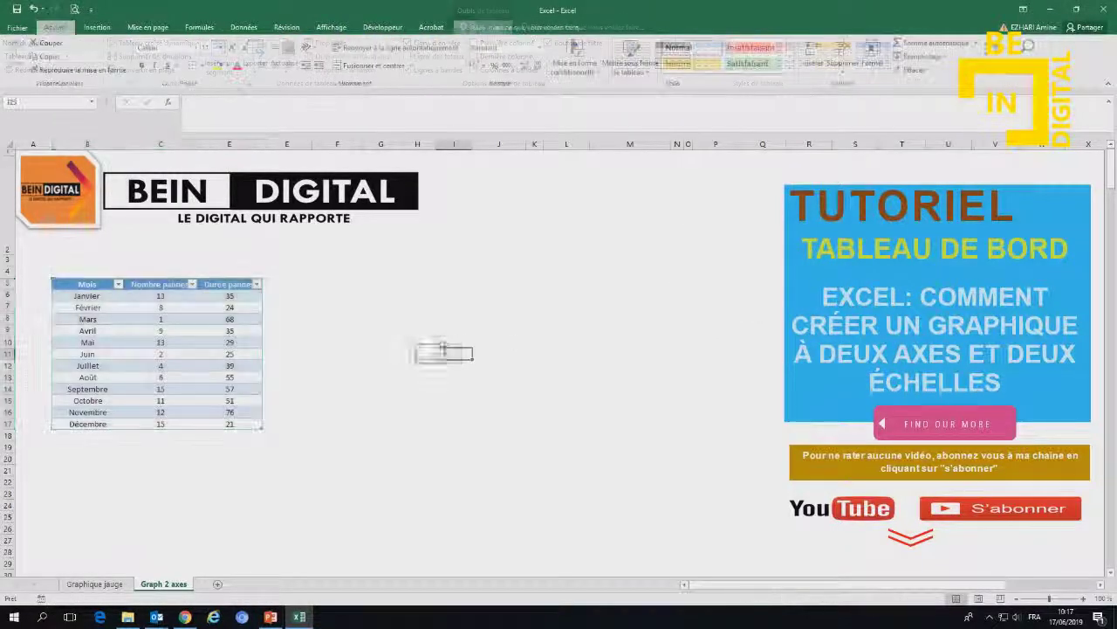
{"action": "left_click_drag", "start_coordinate": [92, 285], "coordinate": [257, 425]}
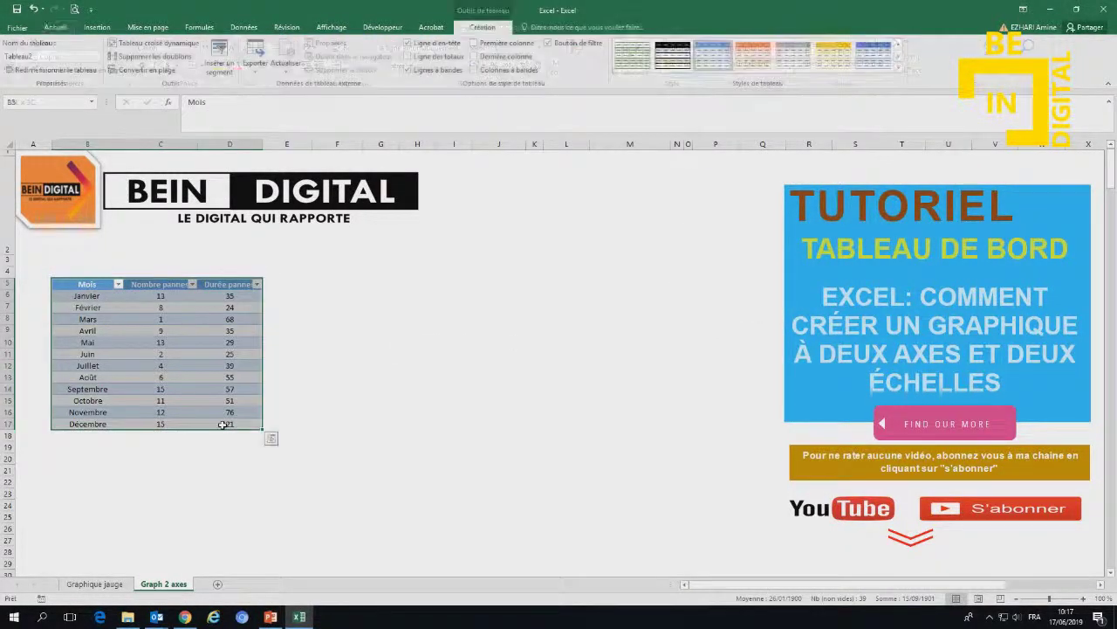
{"action": "left_click", "coordinate": [98, 28]}
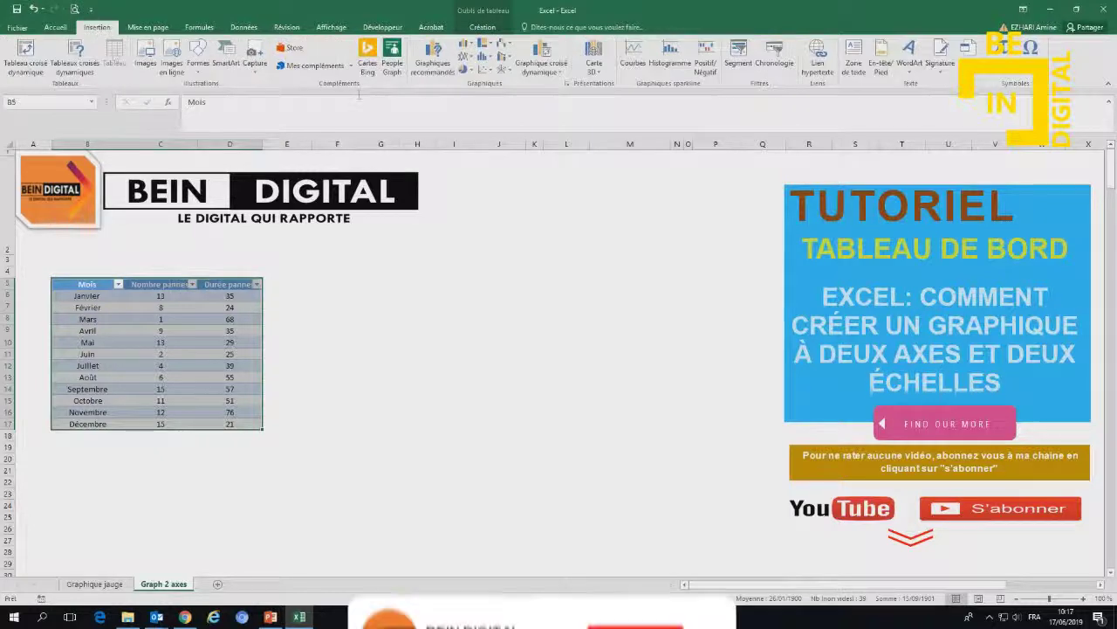
Insert a column-and-line combo chart with Nombre pannes on the secondary axis
{"action": "left_click", "coordinate": [433, 61]}
{"action": "left_click", "coordinate": [426, 81]}
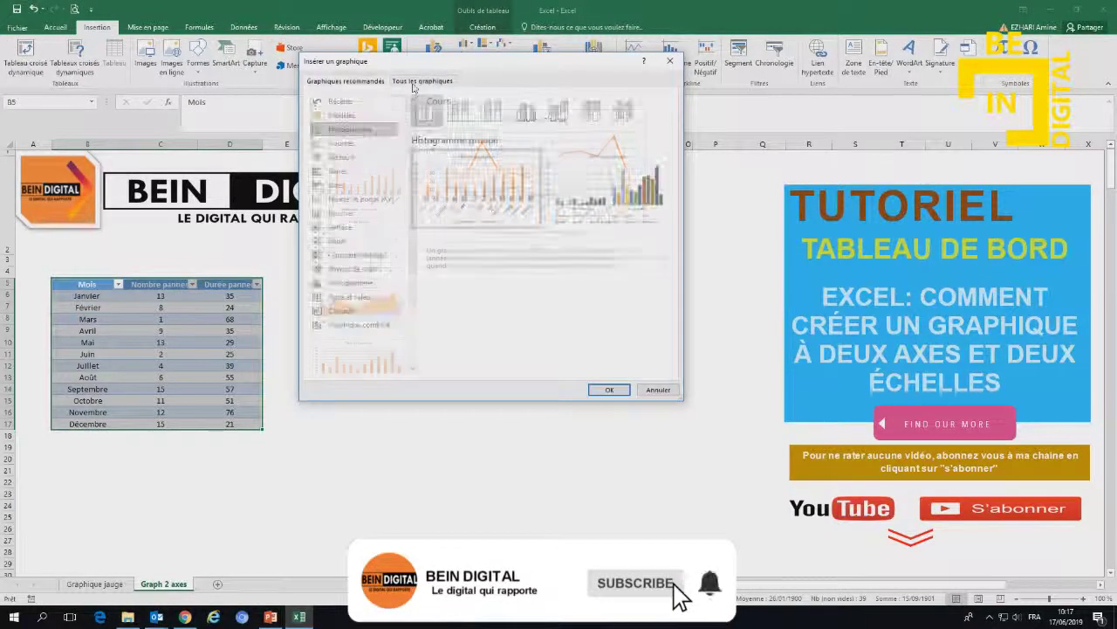
{"action": "left_click", "coordinate": [353, 326]}
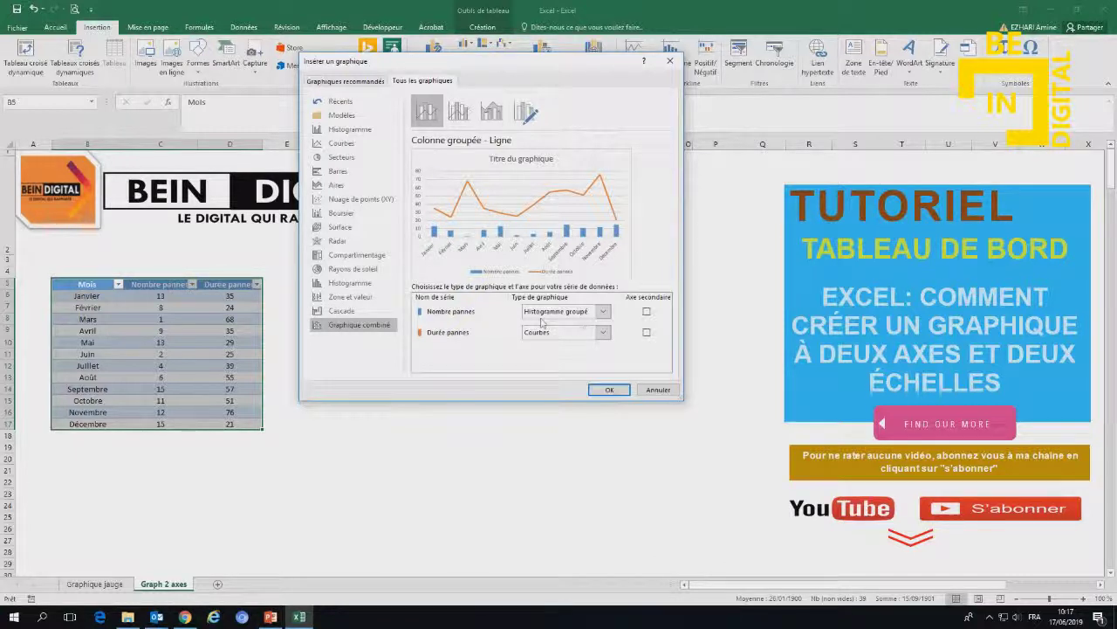
{"action": "left_click", "coordinate": [646, 311]}
{"action": "left_click", "coordinate": [646, 331]}
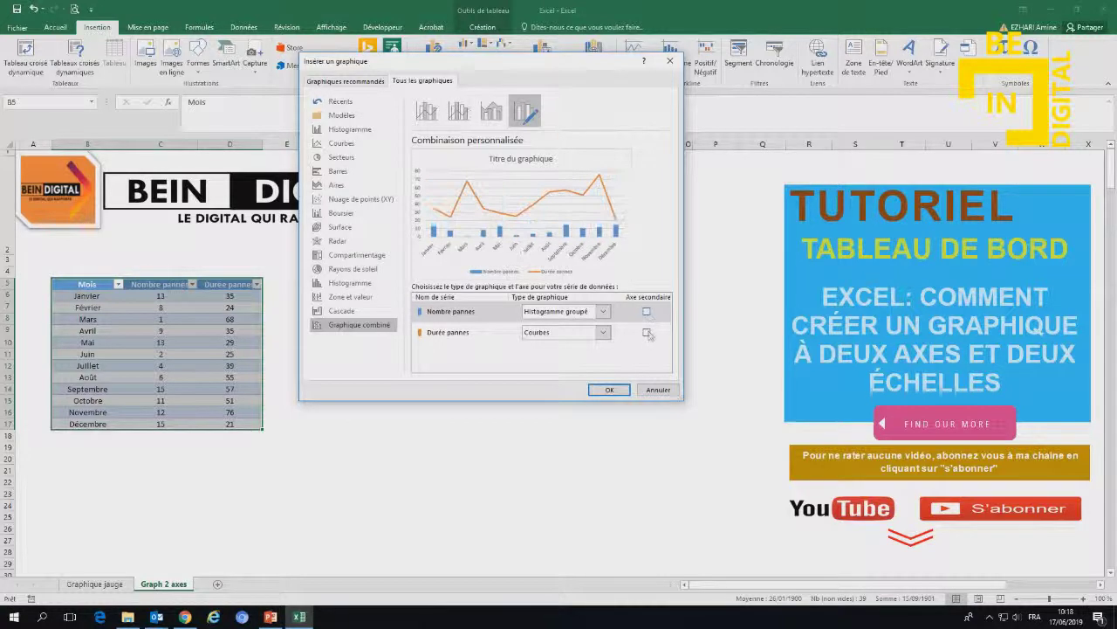
{"action": "left_click", "coordinate": [646, 312]}
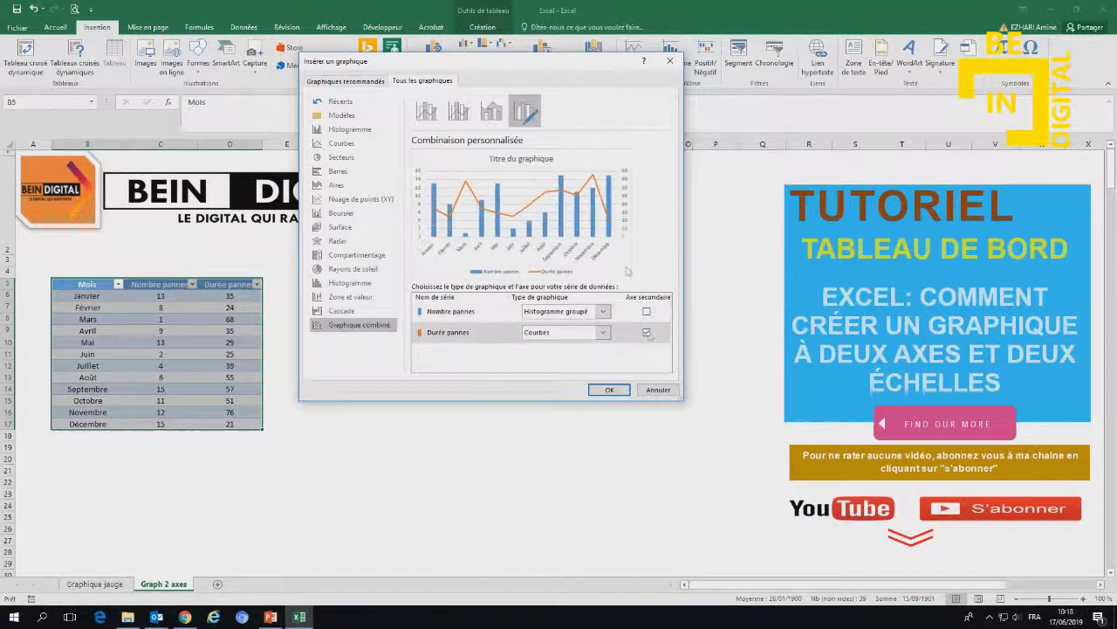
{"action": "left_click", "coordinate": [646, 332]}
{"action": "left_click", "coordinate": [646, 312]}
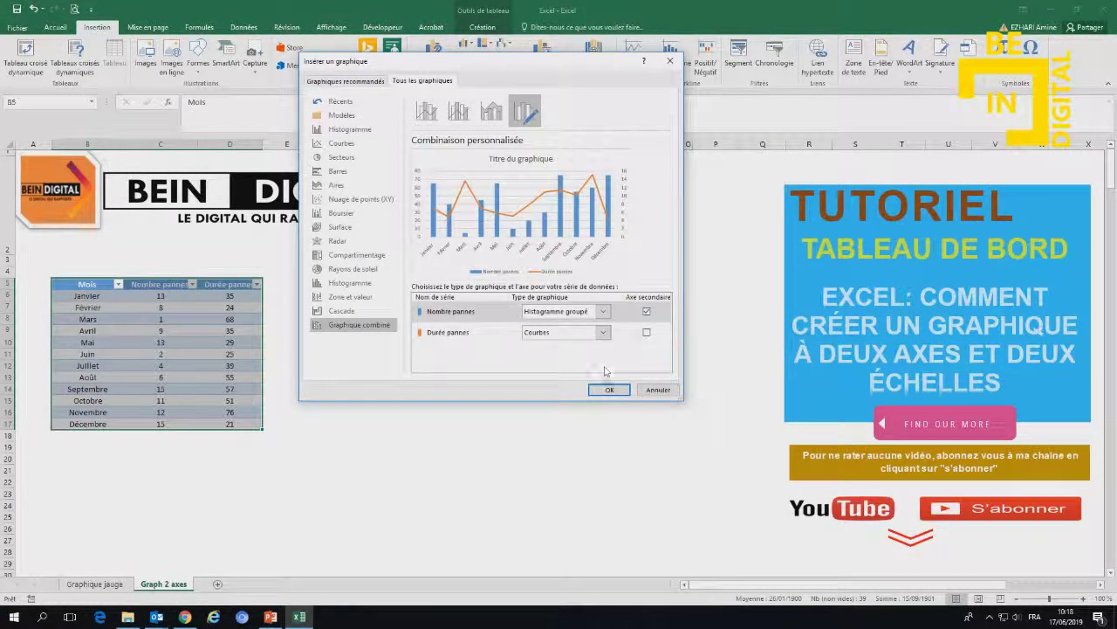
{"action": "left_click", "coordinate": [609, 390]}
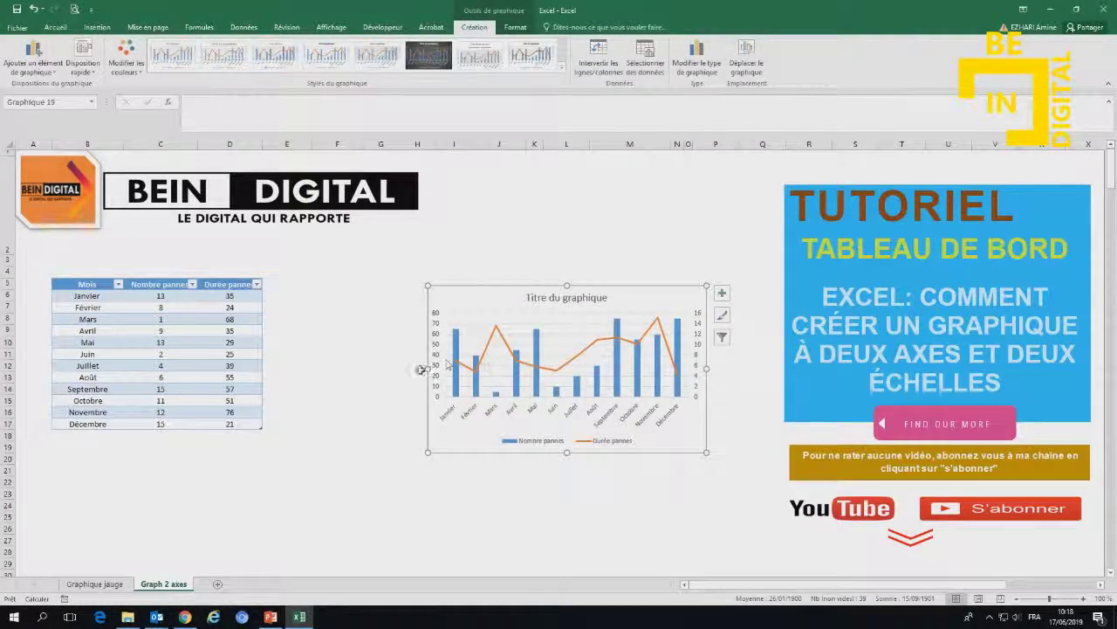
Enlarge the chart by extending its left, top and bottom edges
{"action": "left_click_drag", "start_coordinate": [427, 368], "coordinate": [310, 368]}
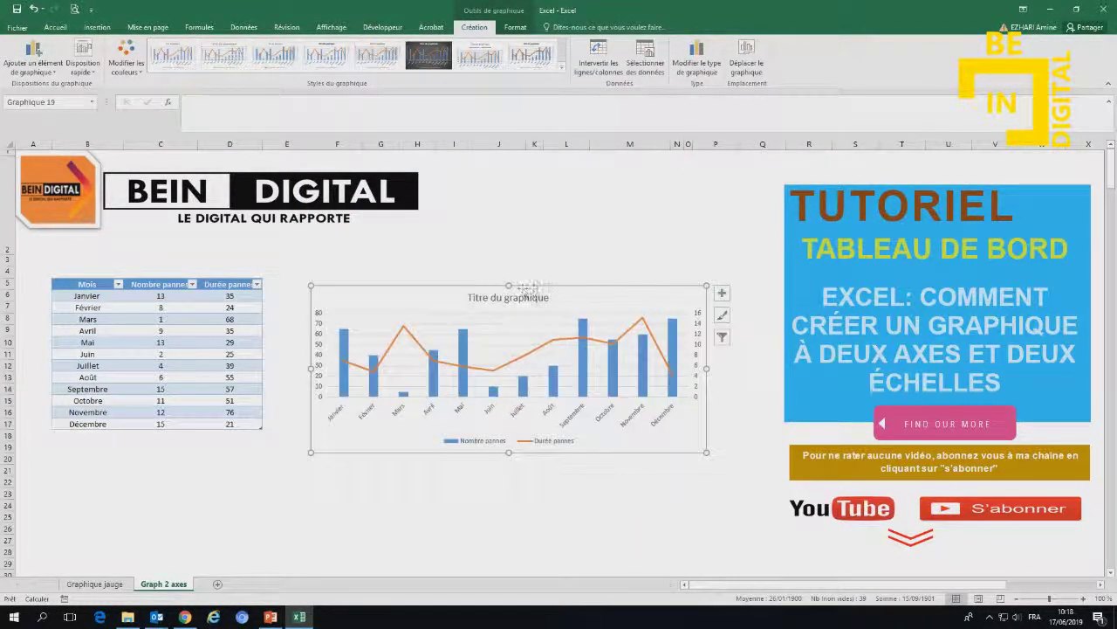
{"action": "left_click_drag", "start_coordinate": [508, 285], "coordinate": [508, 252]}
{"action": "left_click_drag", "start_coordinate": [508, 453], "coordinate": [509, 524]}
Retitle the chart 'SUIVI DES PANNES' in capital letters
{"action": "left_click", "coordinate": [509, 265]}
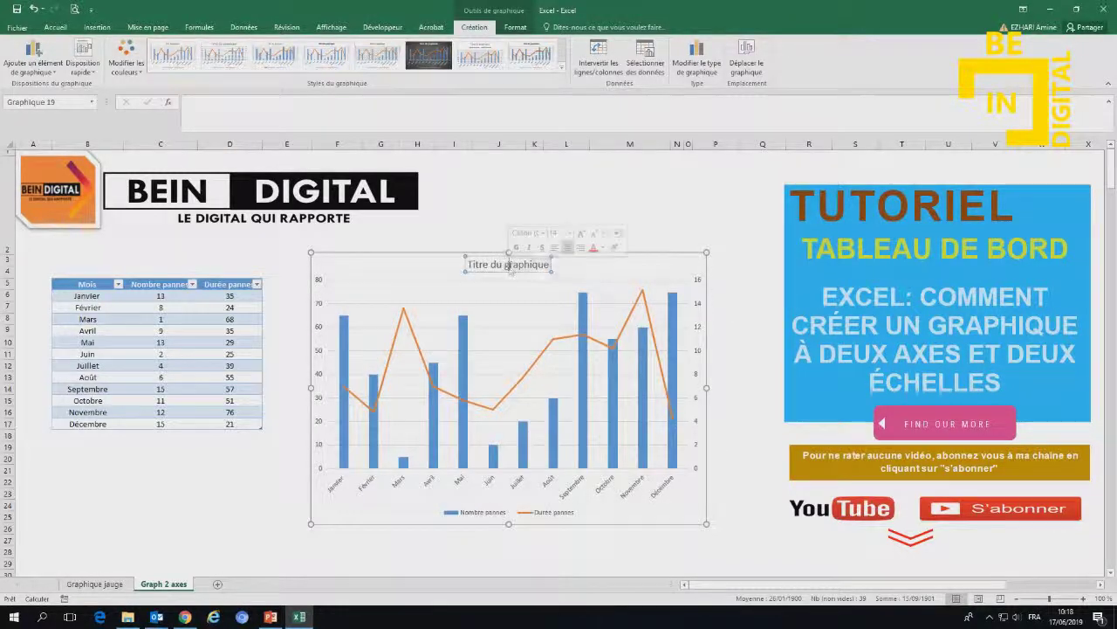
{"action": "triple_click", "coordinate": [510, 266]}
{"action": "key", "text": "BackSpace"}
{"action": "type", "text": "Suivi d"}
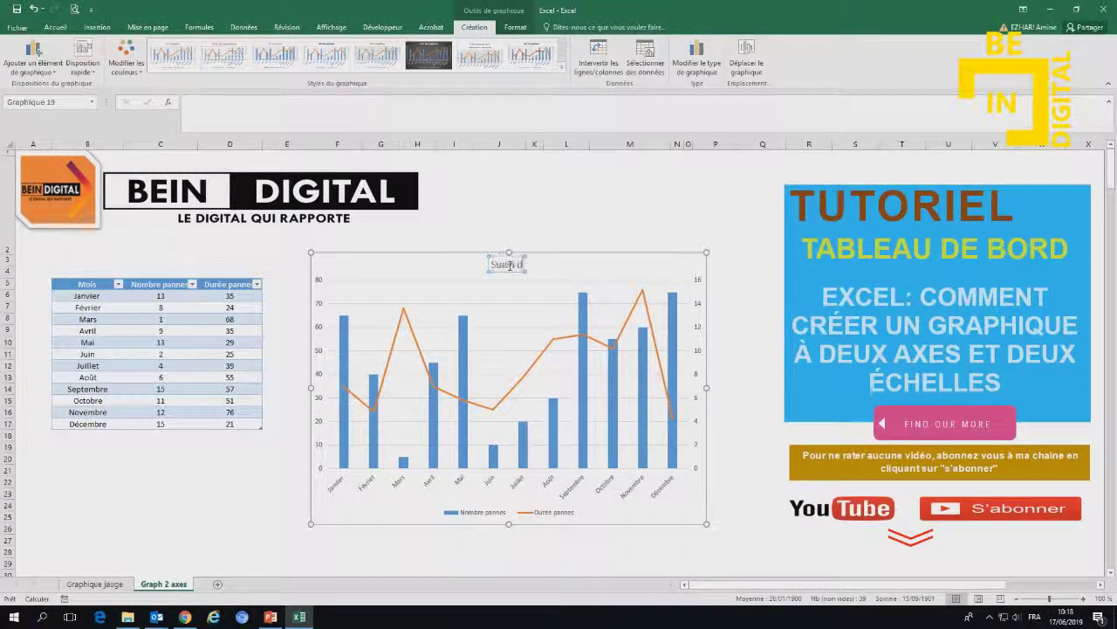
{"action": "type", "text": "es pannes"}
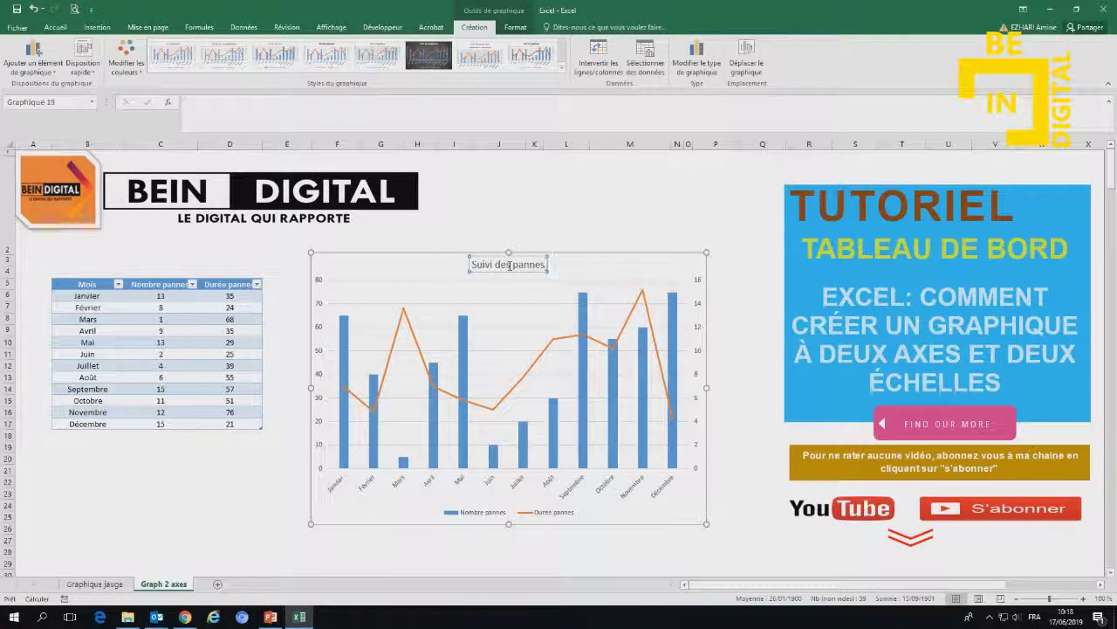
{"action": "triple_click", "coordinate": [510, 265]}
{"action": "key", "text": "ctrl+shift+a"}
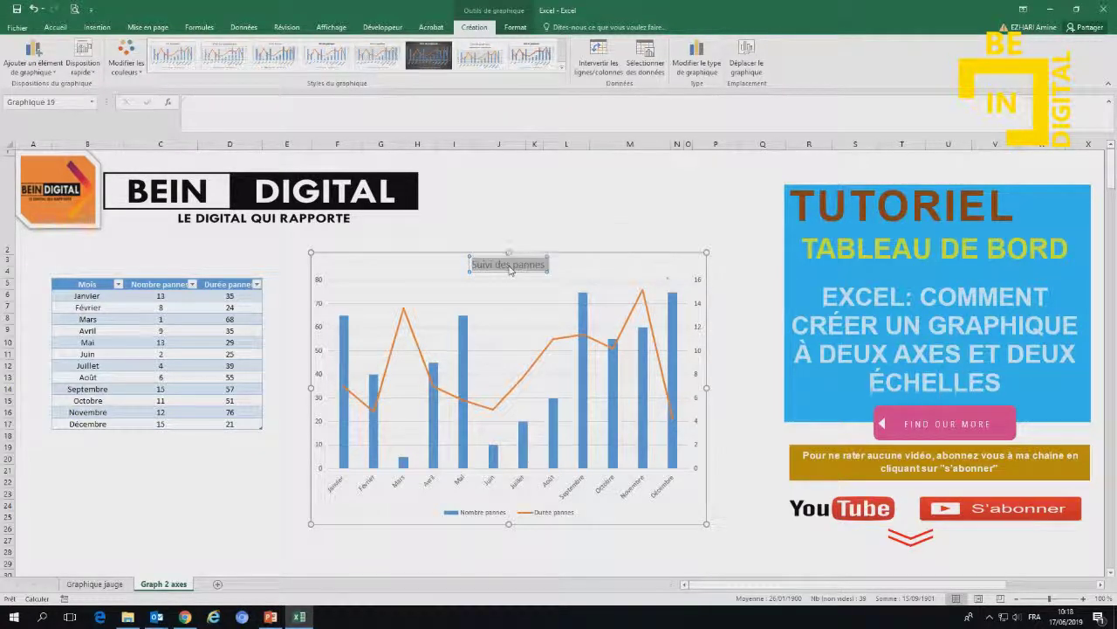
Widen the chart further on both the right and left sides
{"action": "left_click", "coordinate": [550, 215]}
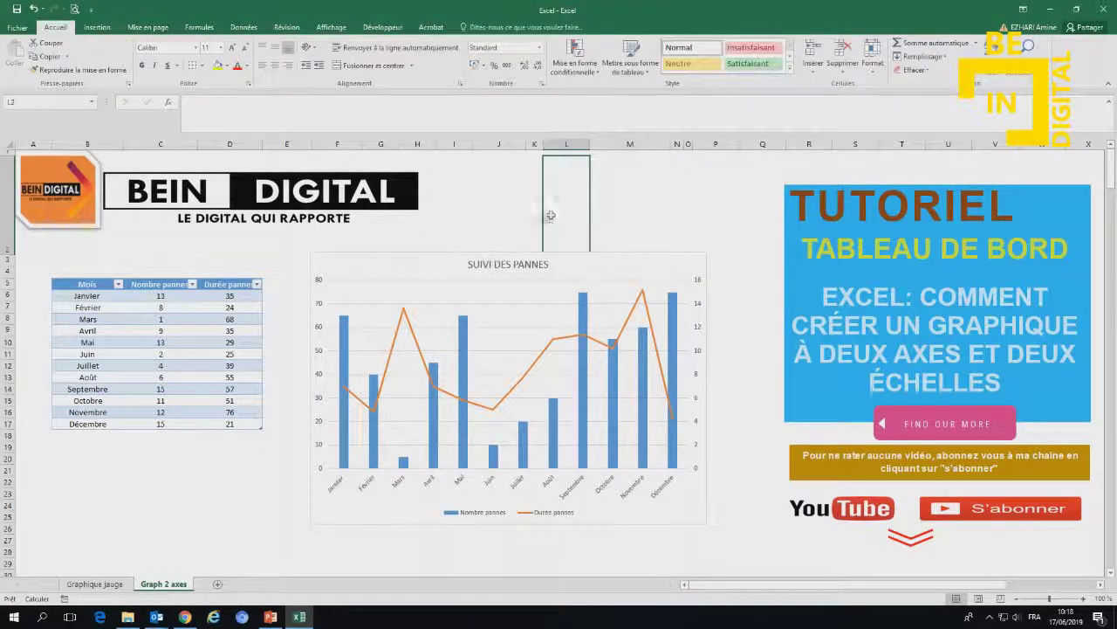
{"action": "left_click", "coordinate": [703, 323]}
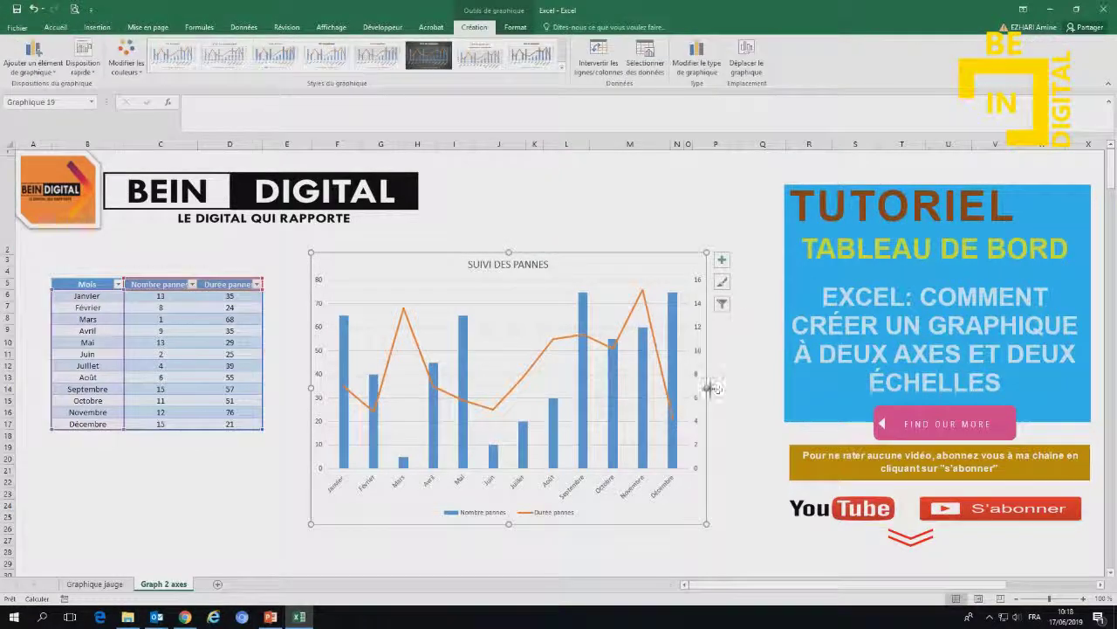
{"action": "left_click_drag", "start_coordinate": [716, 388], "coordinate": [752, 388]}
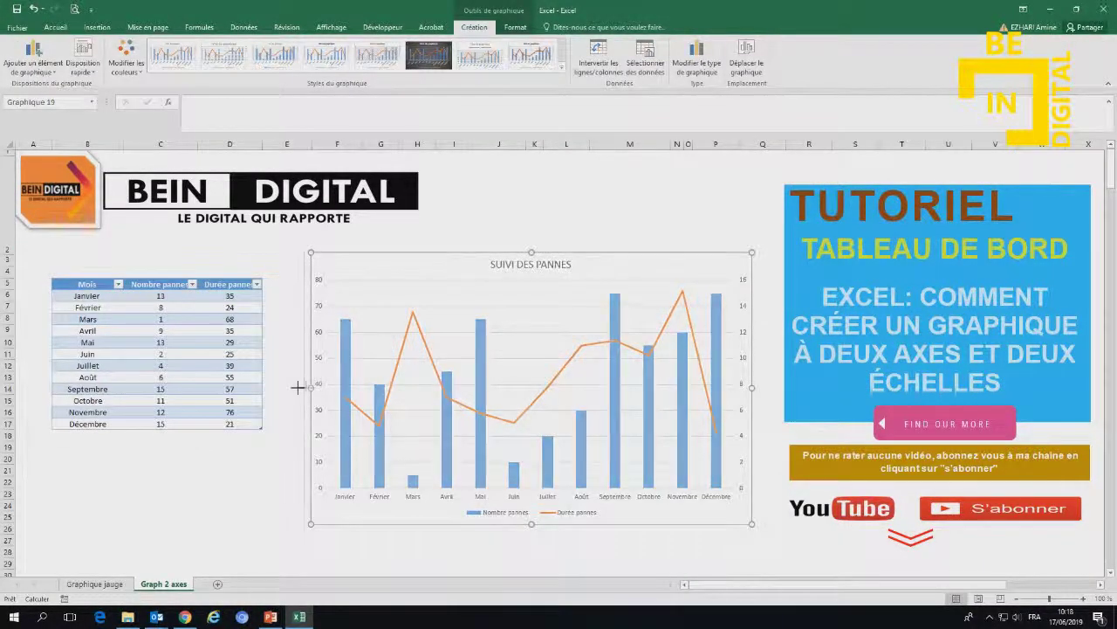
{"action": "left_click_drag", "start_coordinate": [299, 388], "coordinate": [288, 387]}
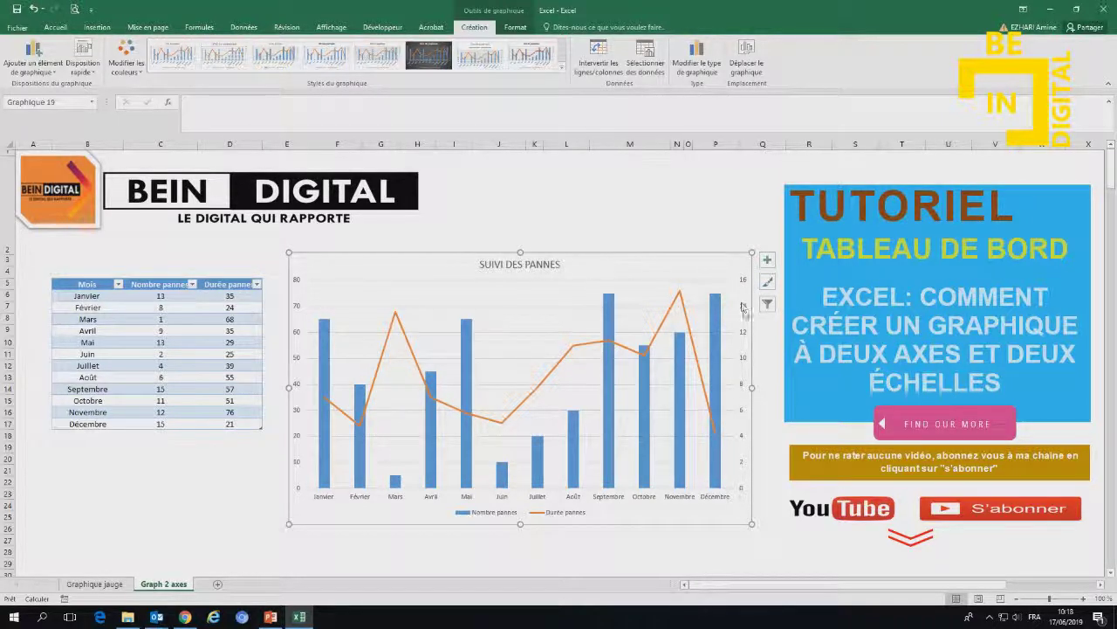
{"action": "right_click", "coordinate": [590, 253]}
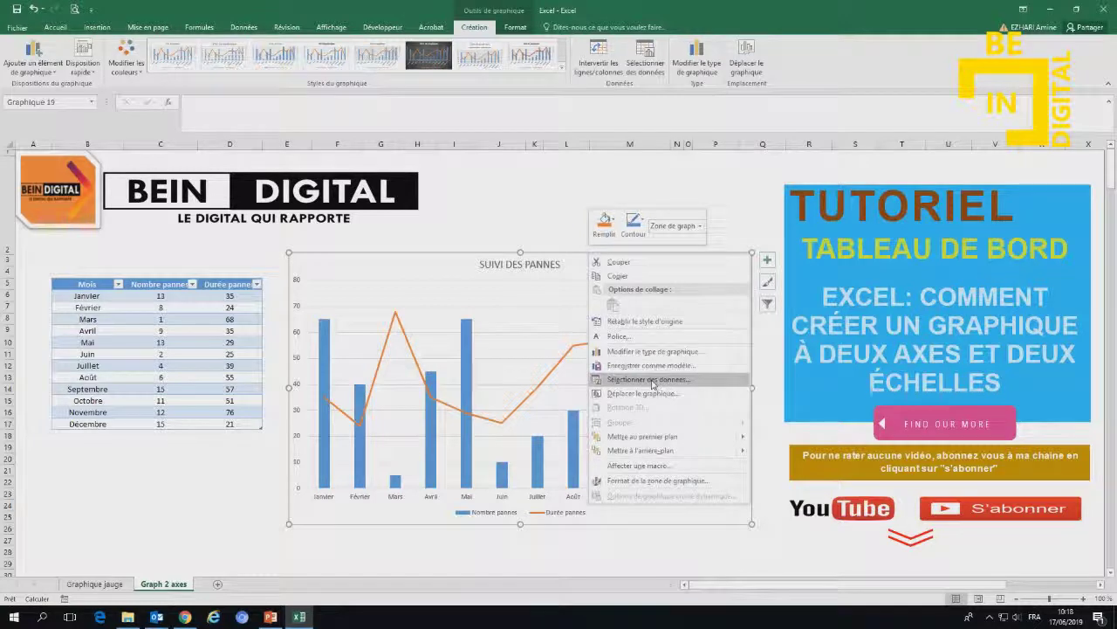
{"action": "left_click", "coordinate": [653, 351]}
{"action": "left_click", "coordinate": [646, 311]}
{"action": "left_click", "coordinate": [646, 332]}
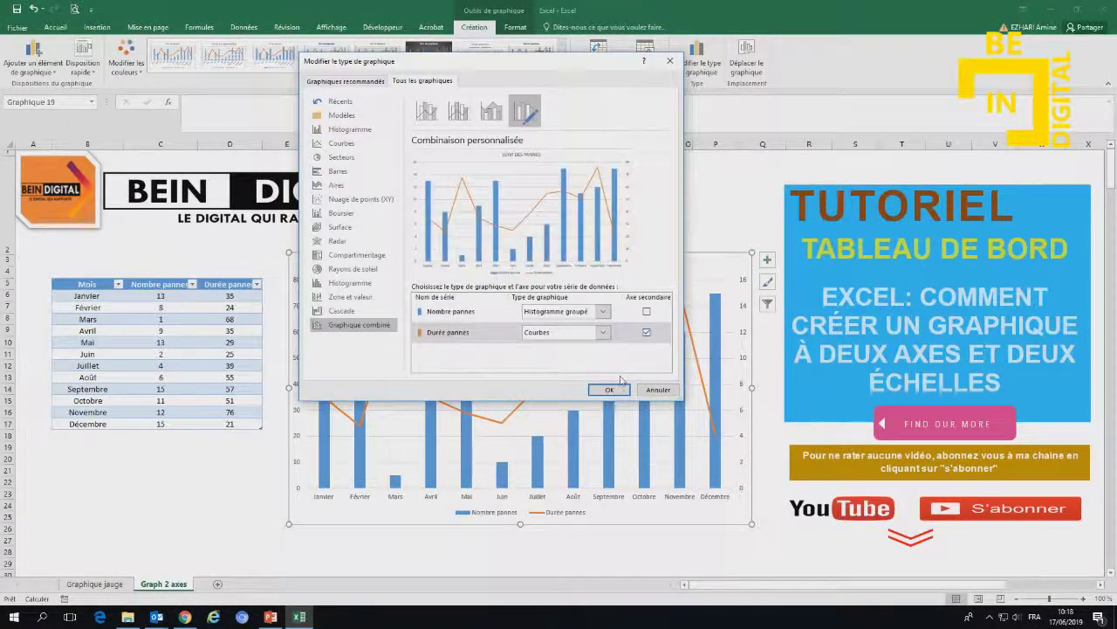
{"action": "left_click", "coordinate": [617, 390]}
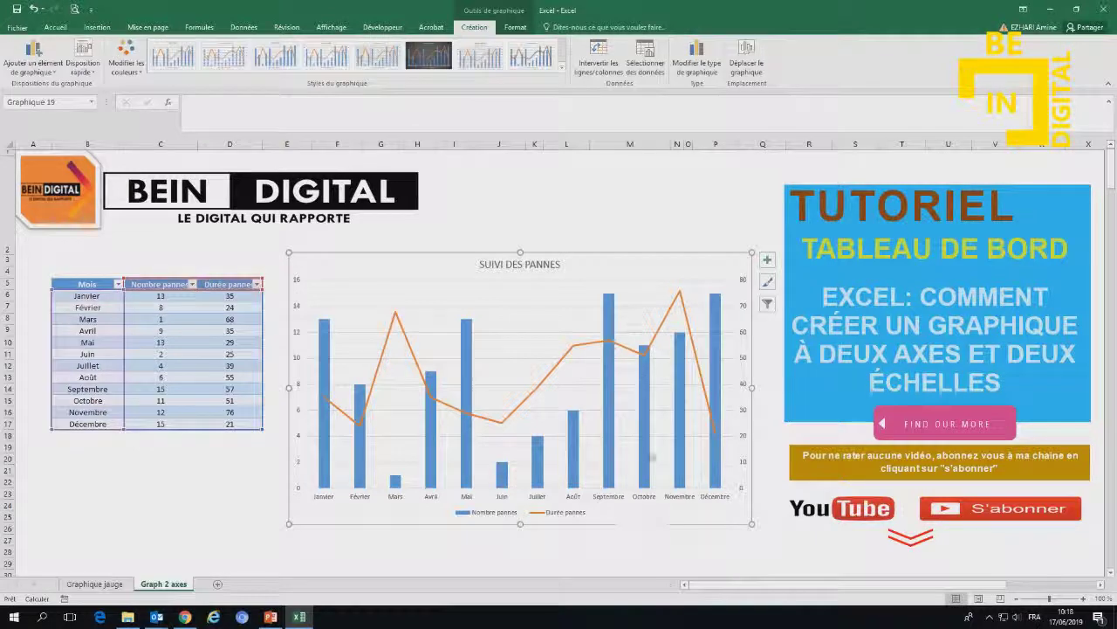
Clear the Nombre pannes values in C6:C17, then restore them with undo
{"action": "left_click_drag", "start_coordinate": [161, 295], "coordinate": [161, 420]}
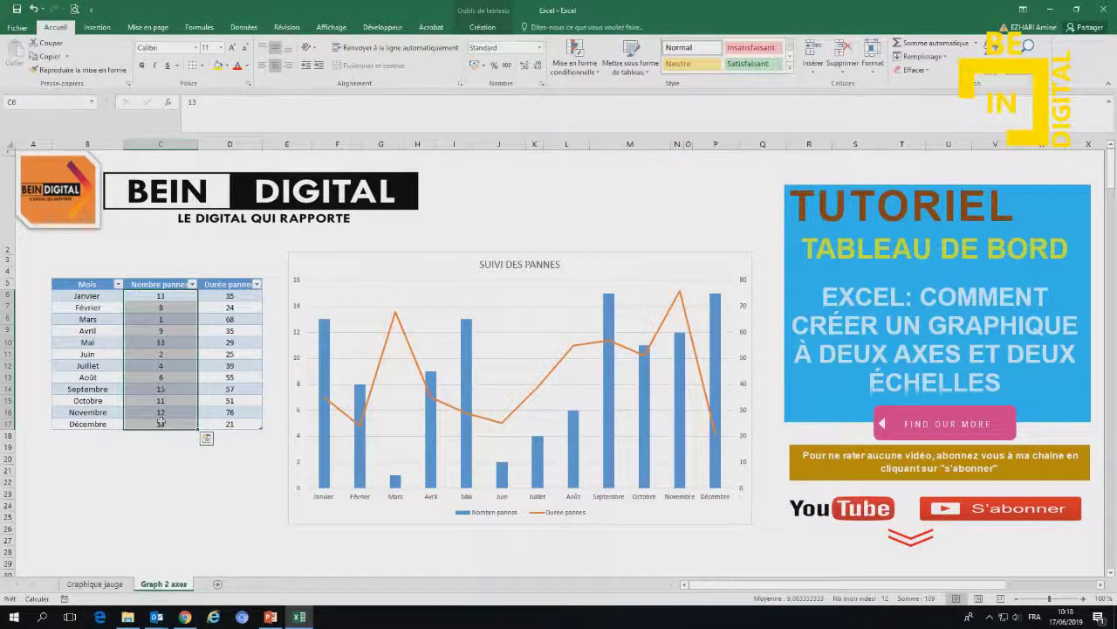
{"action": "key", "text": "Delete"}
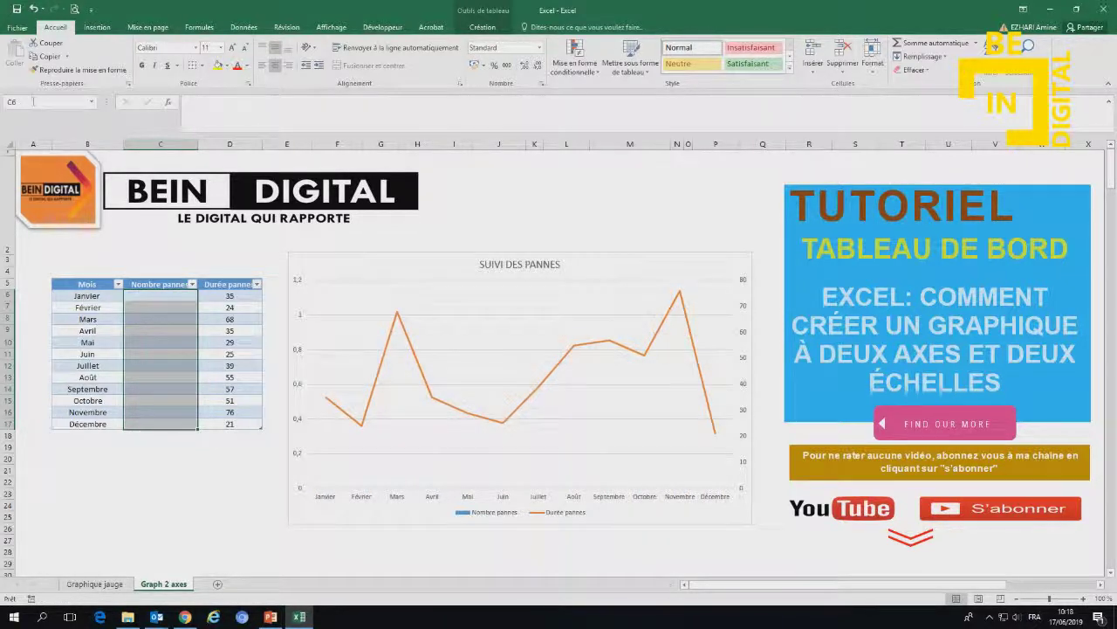
{"action": "left_click", "coordinate": [33, 9]}
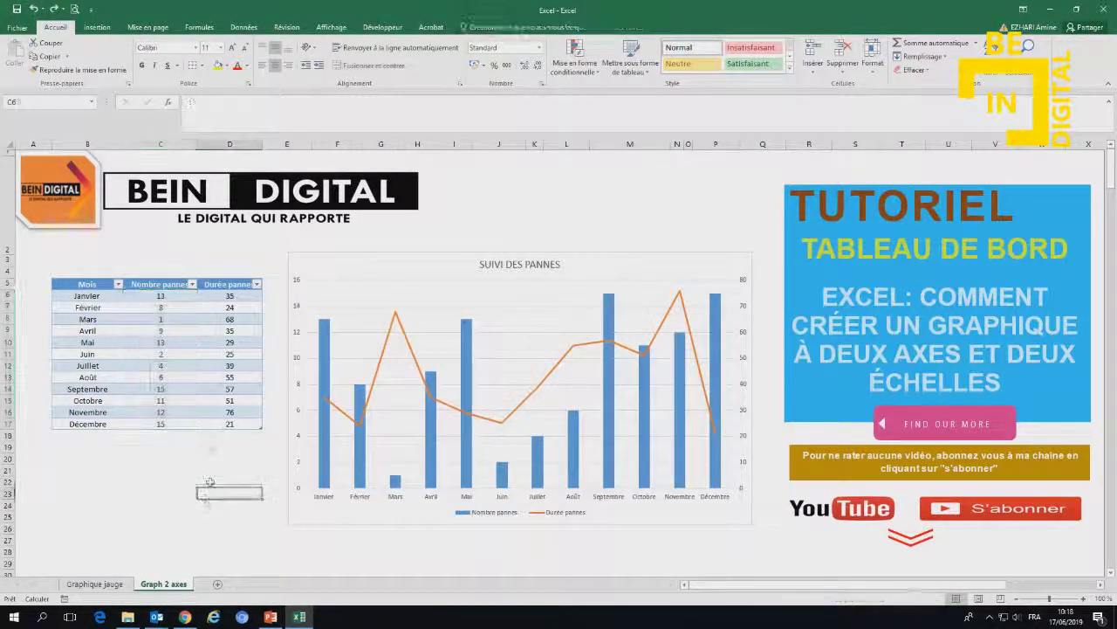
Set January's breakdown count in C6 to 1 and its duration in D6 to 10
{"action": "left_click", "coordinate": [162, 296]}
{"action": "double_click", "coordinate": [161, 296]}
{"action": "key", "text": "Return"}
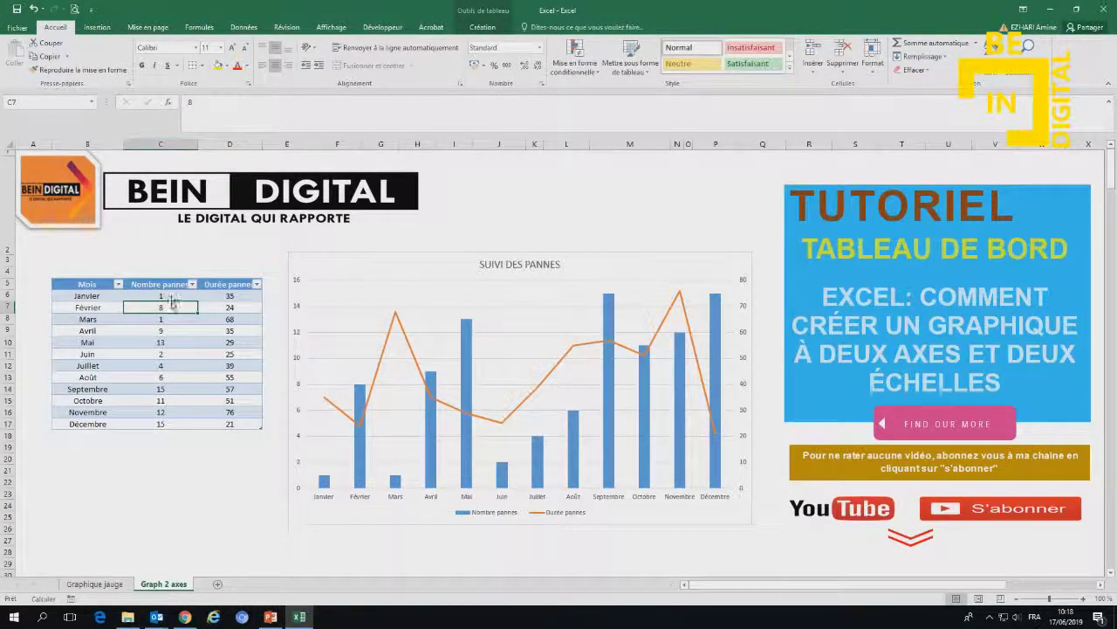
{"action": "left_click", "coordinate": [236, 296]}
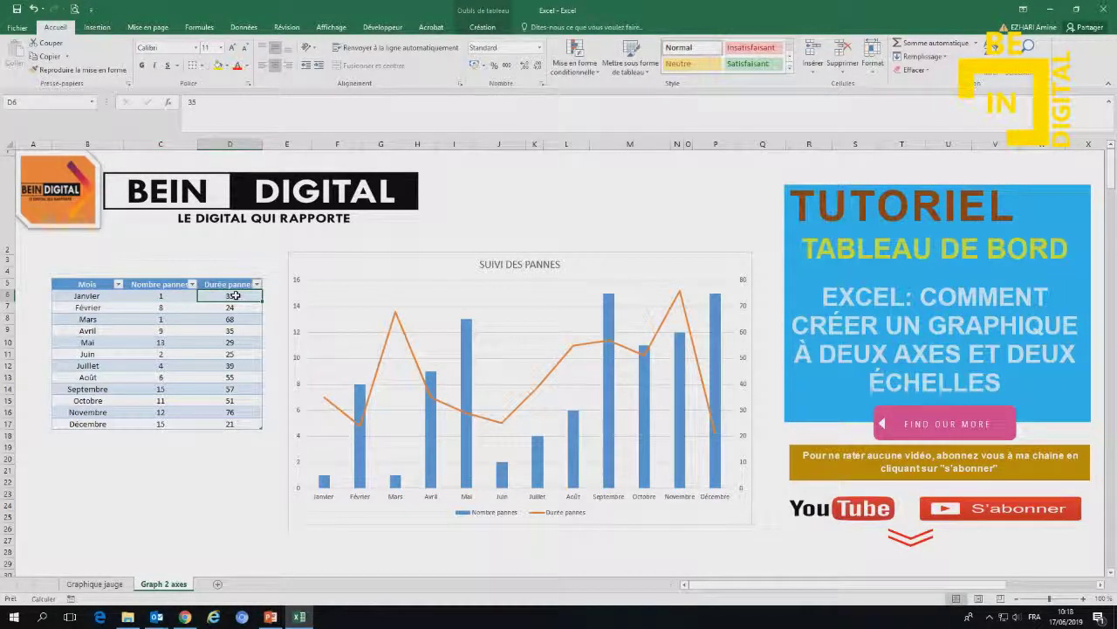
{"action": "type", "text": "0"}
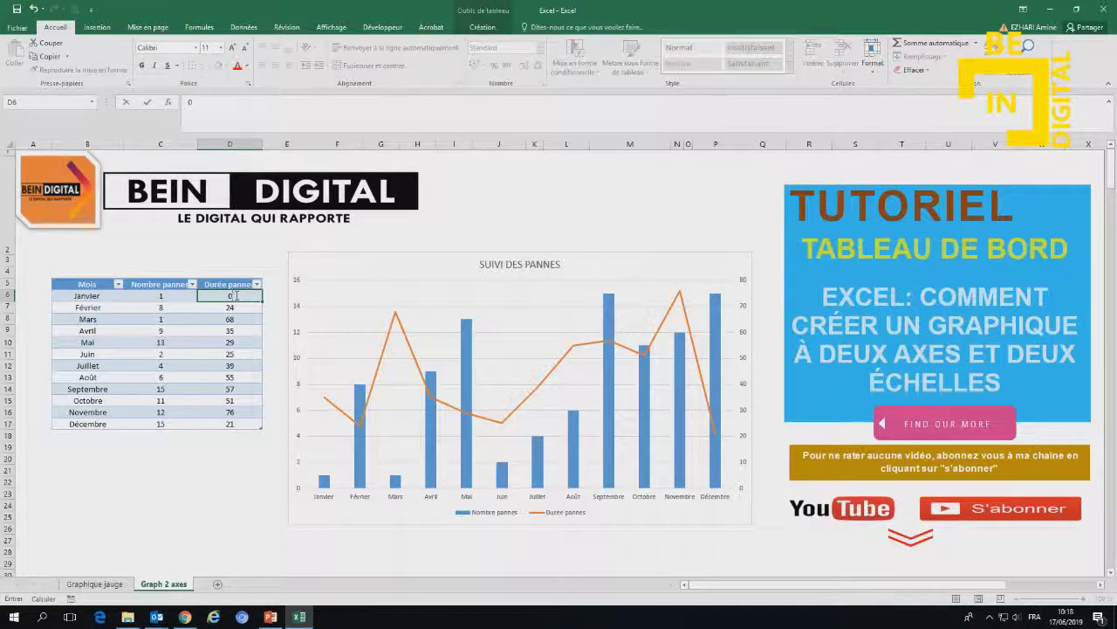
{"action": "key", "text": "Return"}
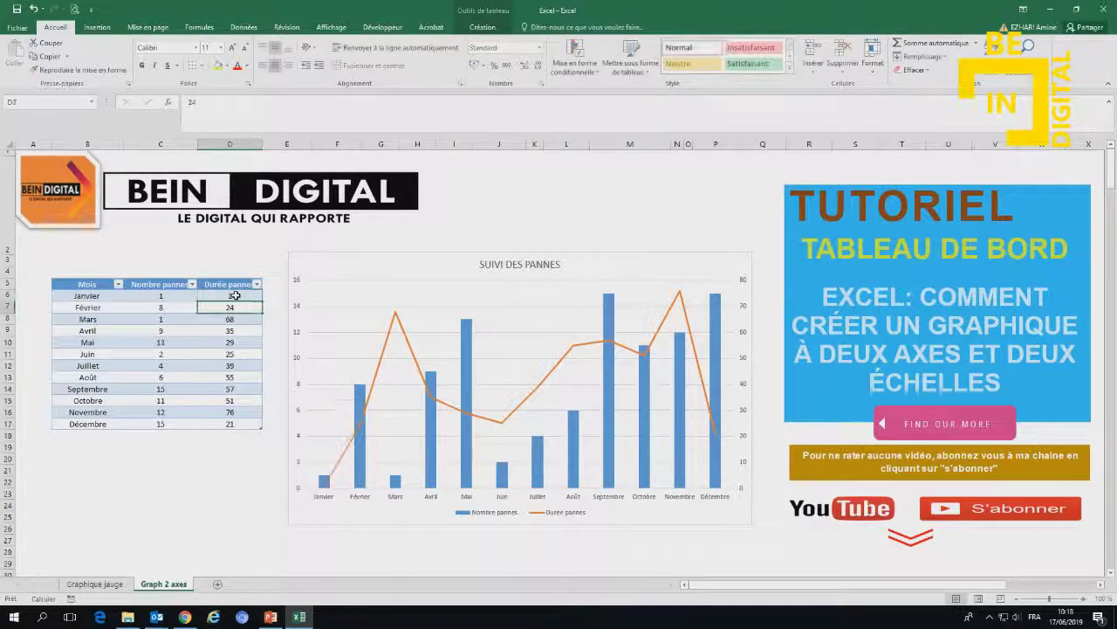
{"action": "left_click", "coordinate": [235, 297]}
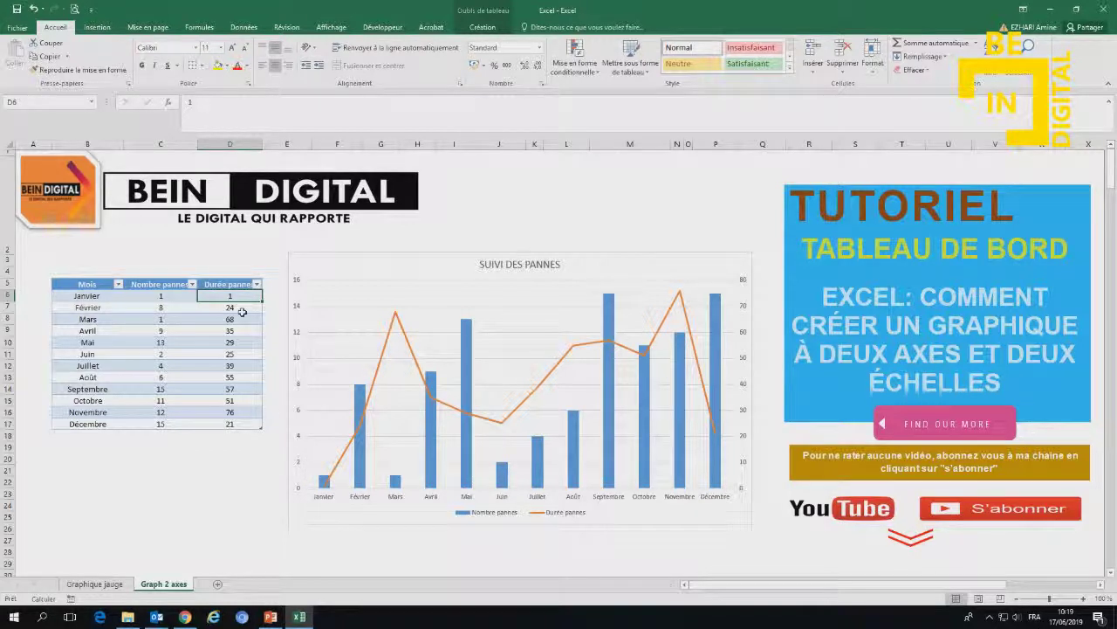
{"action": "type", "text": "0"}
{"action": "key", "text": "Return"}
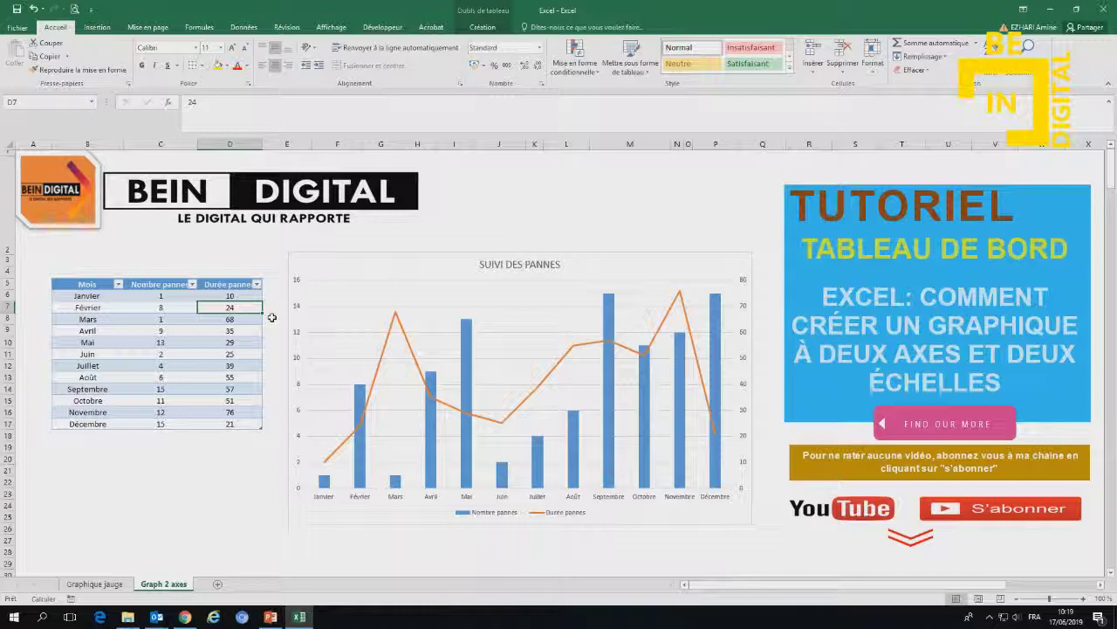
{"action": "right_click", "coordinate": [410, 255]}
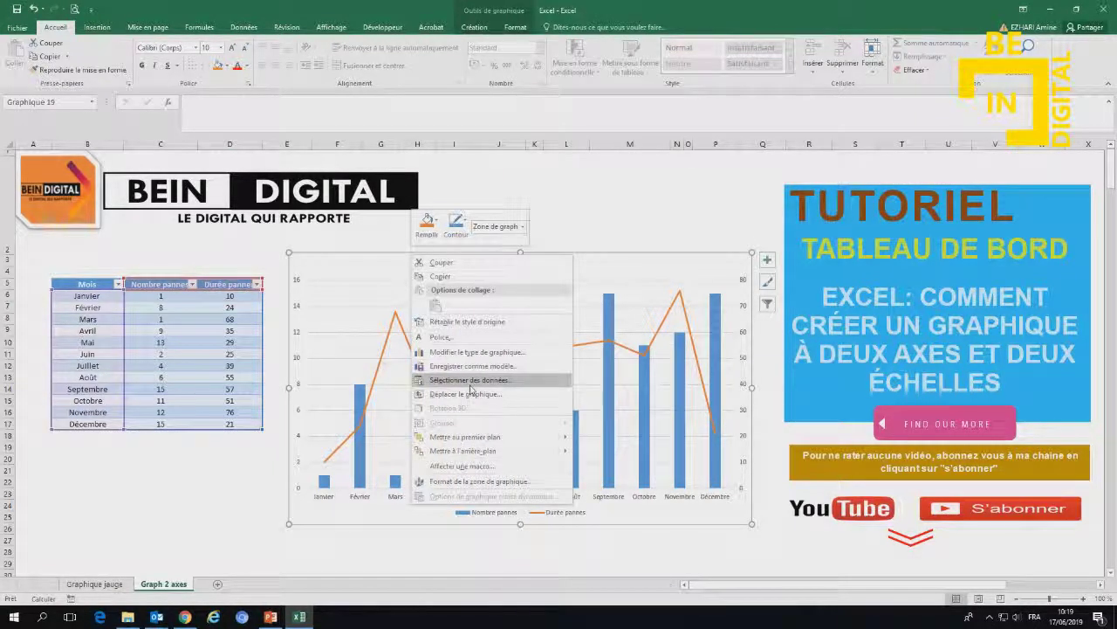
Change the chart type to take Durée pannes off the secondary axis
{"action": "left_click", "coordinate": [476, 352]}
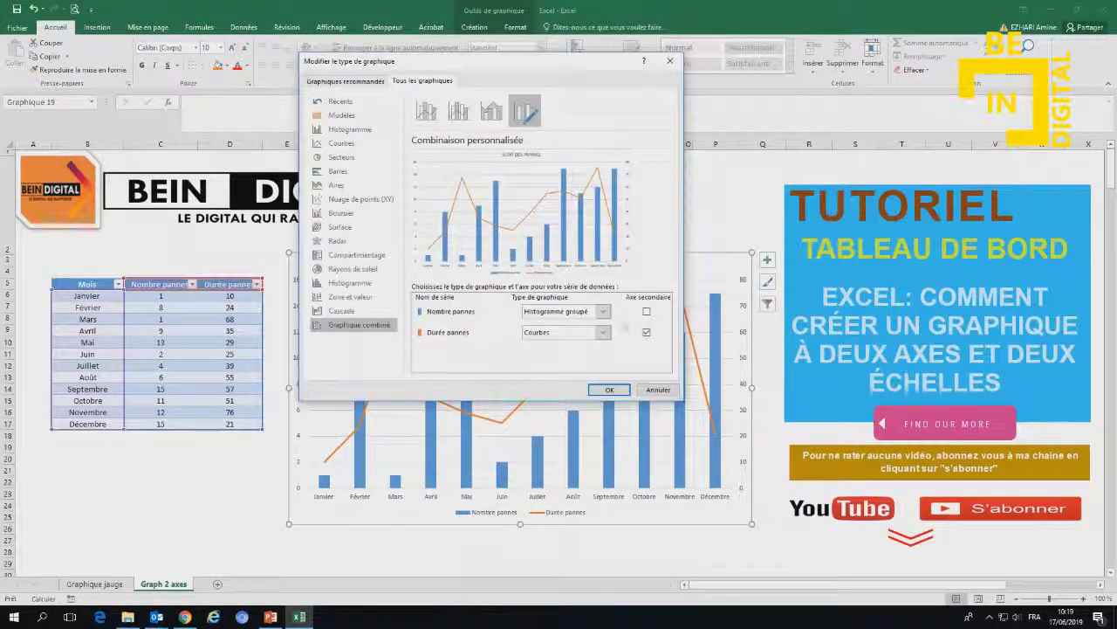
{"action": "left_click", "coordinate": [646, 331]}
{"action": "left_click", "coordinate": [609, 389]}
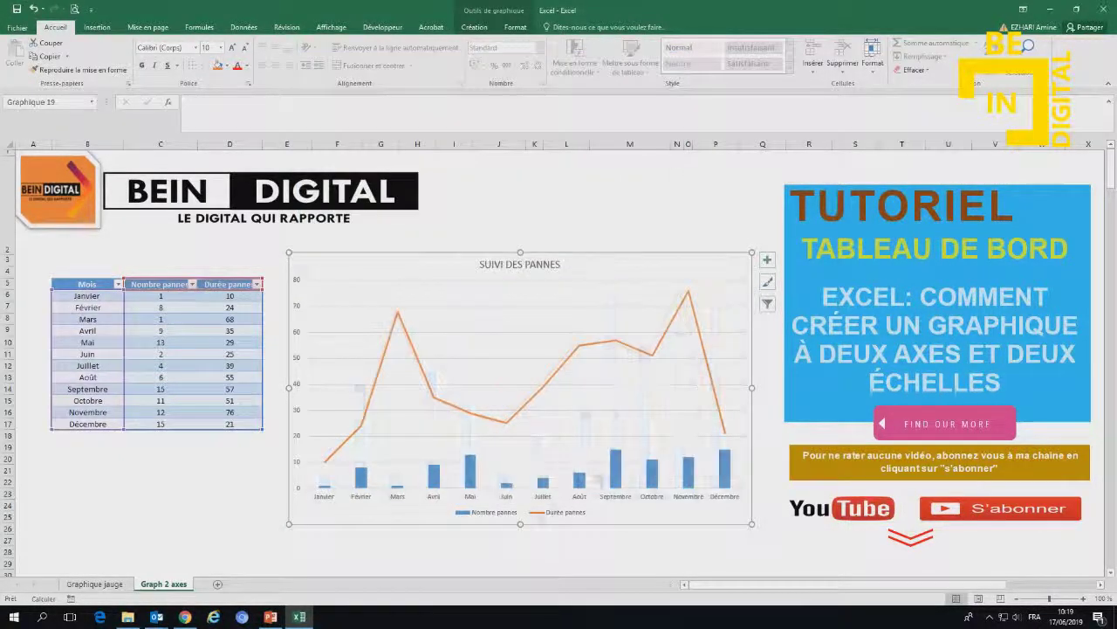
Re-enter January's duration in D6 as 10
{"action": "left_click", "coordinate": [257, 298]}
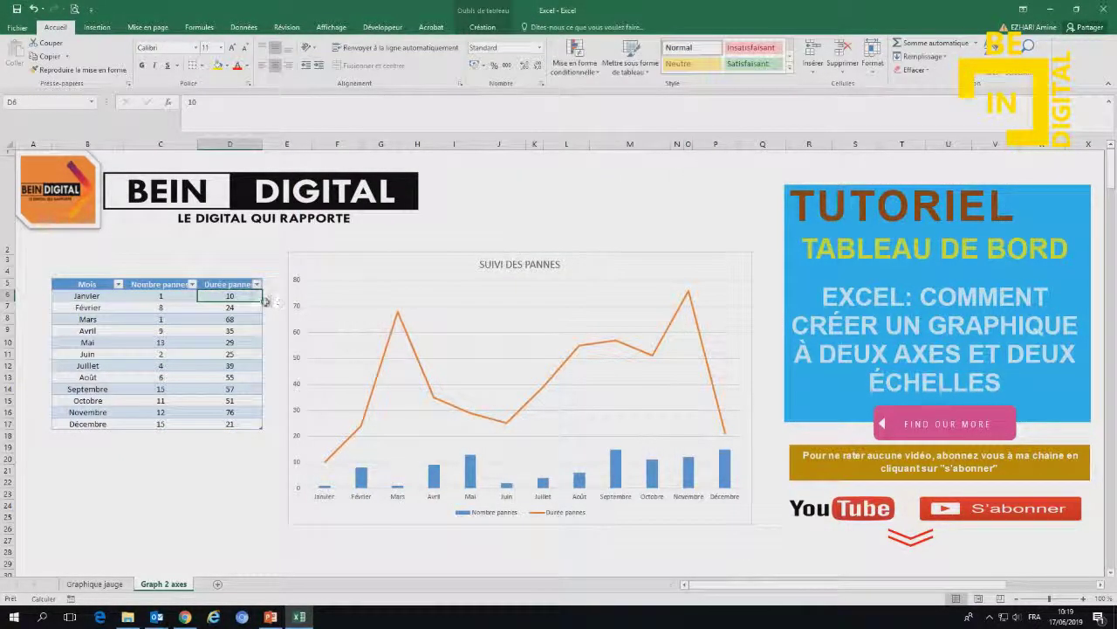
{"action": "type", "text": "1"}
{"action": "key", "text": "Return"}
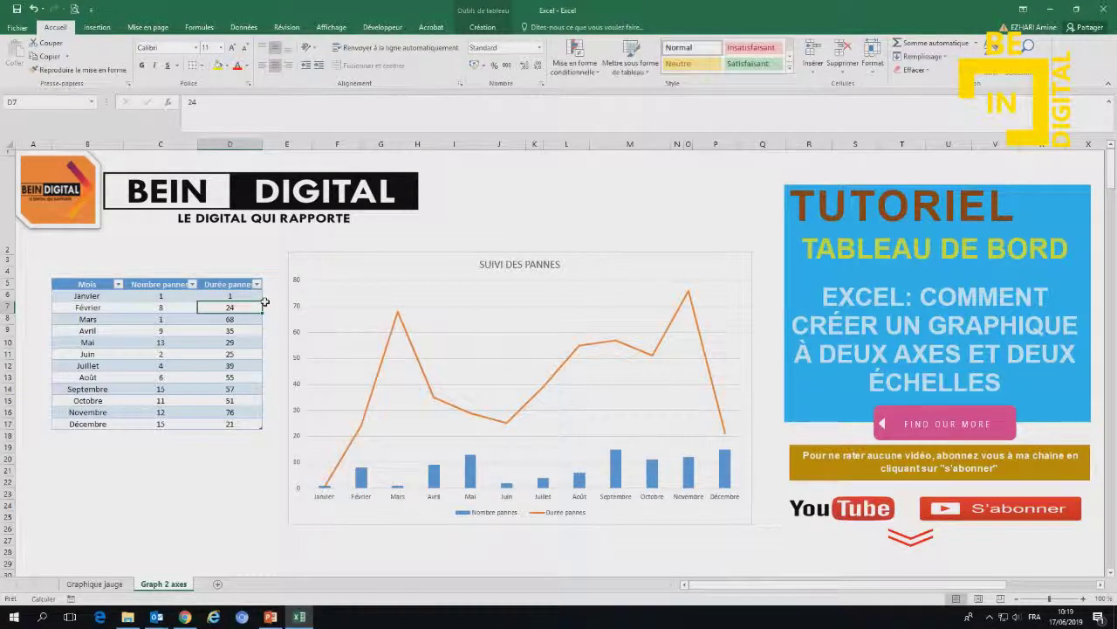
{"action": "type", "text": "10"}
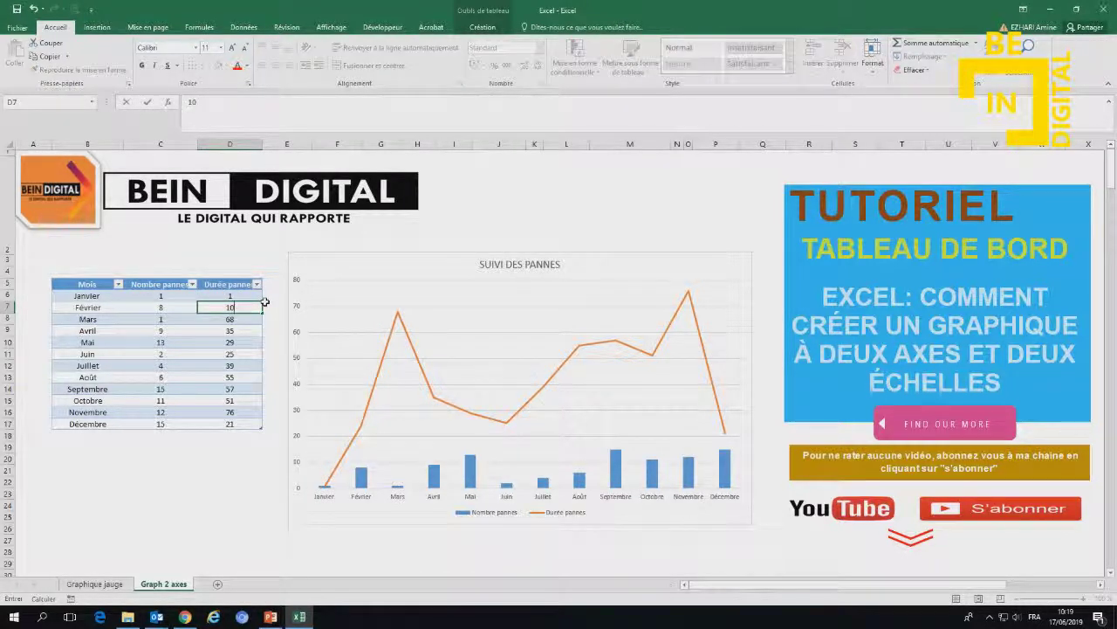
{"action": "key", "text": "Escape"}
{"action": "key", "text": "ctrl+z"}
{"action": "key", "text": "Return"}
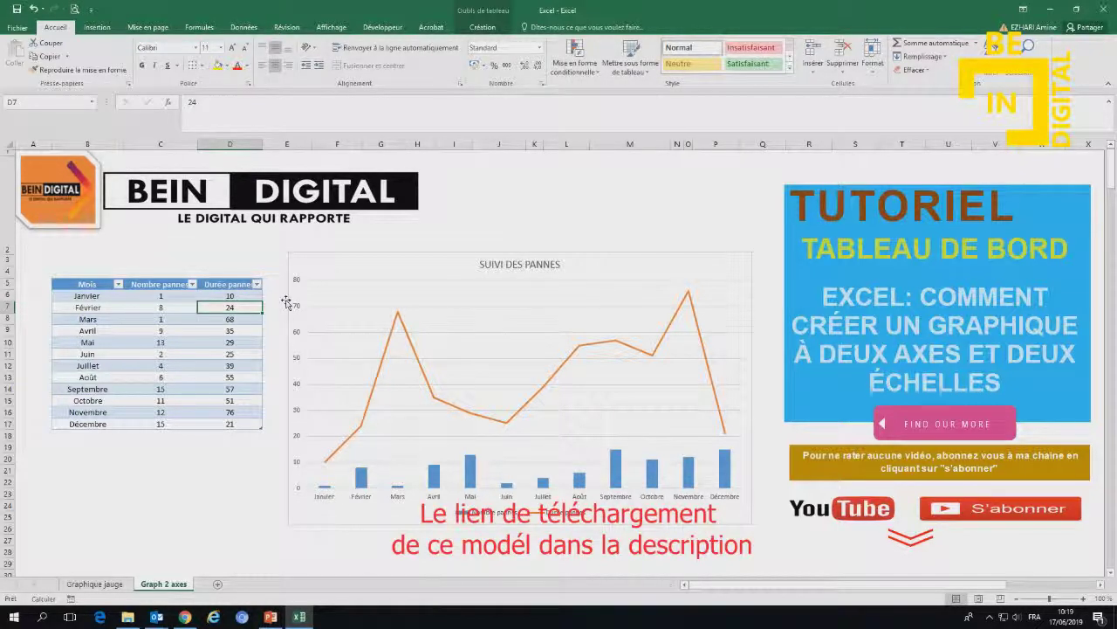
{"action": "left_click", "coordinate": [320, 254]}
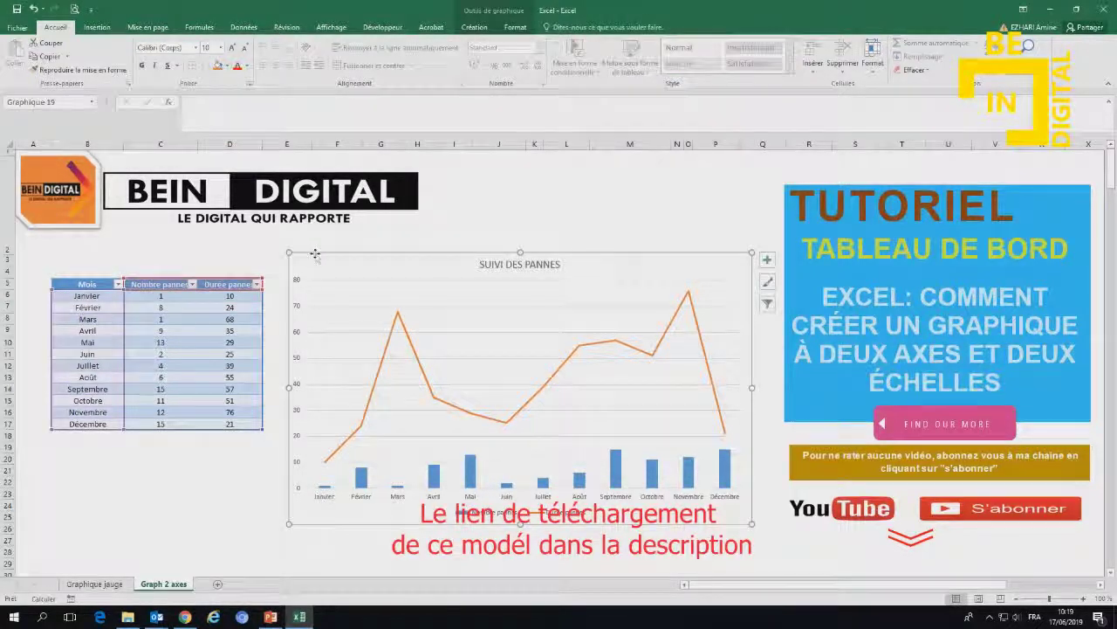
Move Nombre pannes to a secondary 0–16 axis and widen the chart on both sides
{"action": "right_click", "coordinate": [316, 254]}
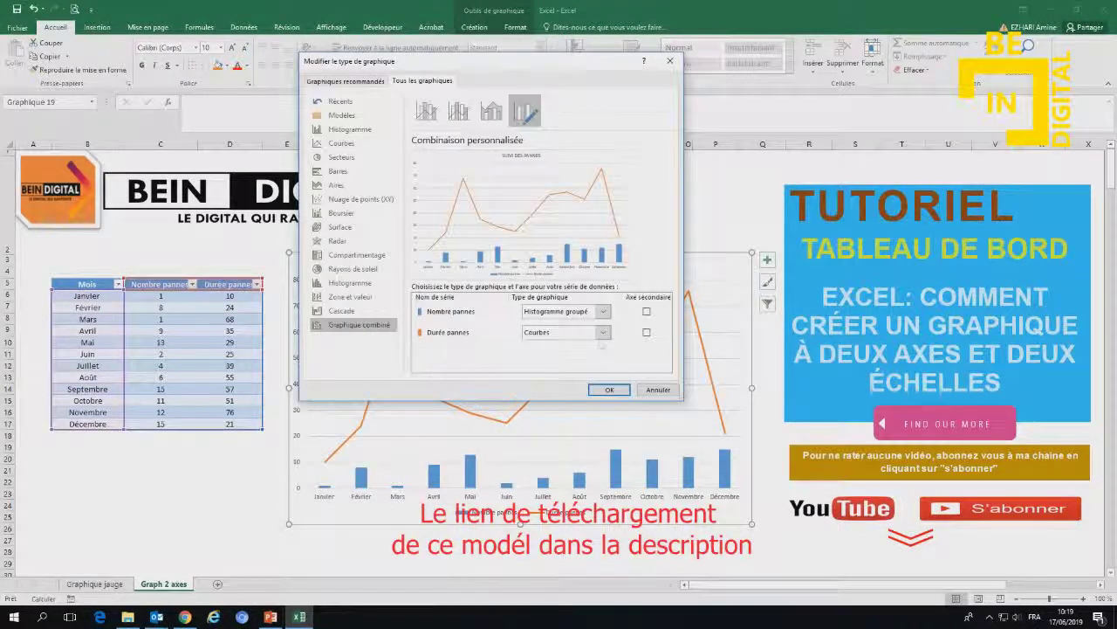
{"action": "left_click", "coordinate": [609, 389]}
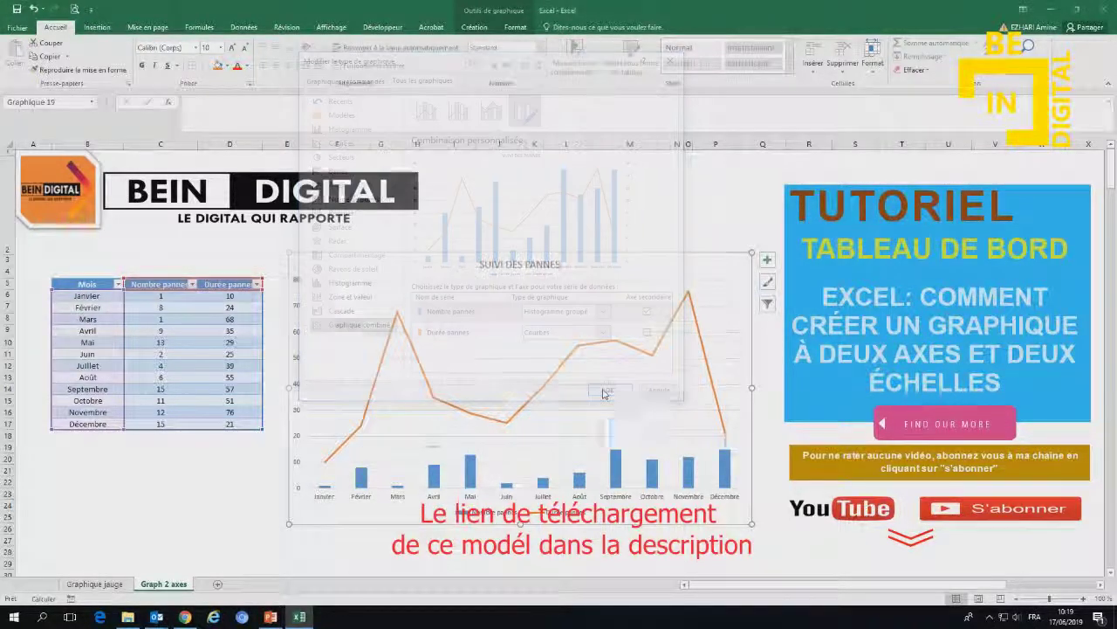
{"action": "left_click", "coordinate": [625, 224]}
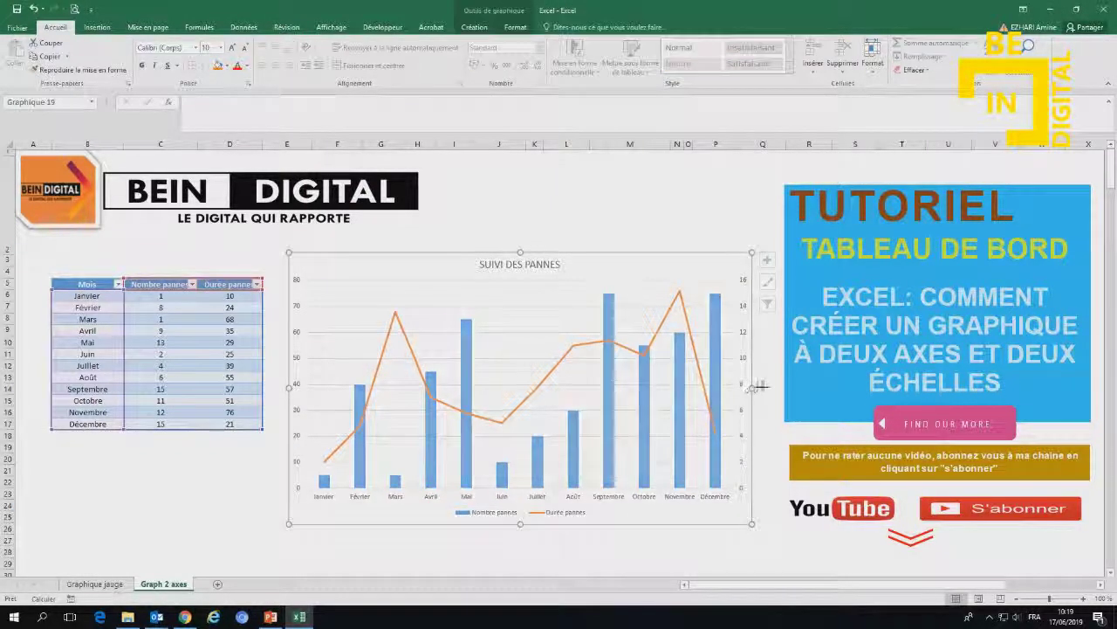
{"action": "left_click_drag", "start_coordinate": [754, 377], "coordinate": [772, 384]}
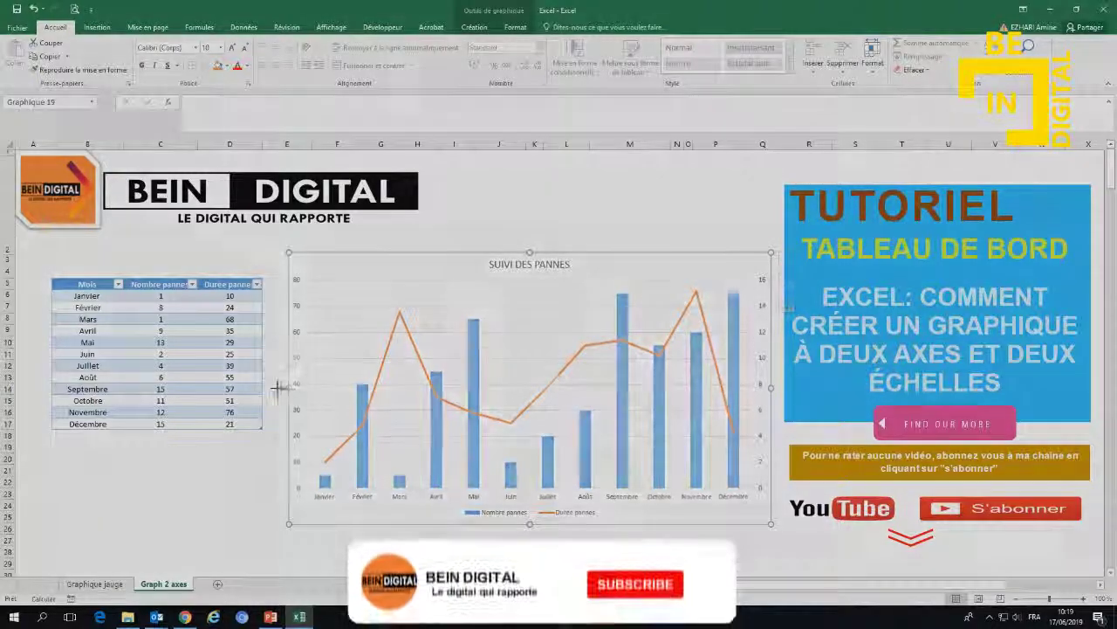
{"action": "left_click_drag", "start_coordinate": [280, 387], "coordinate": [270, 388]}
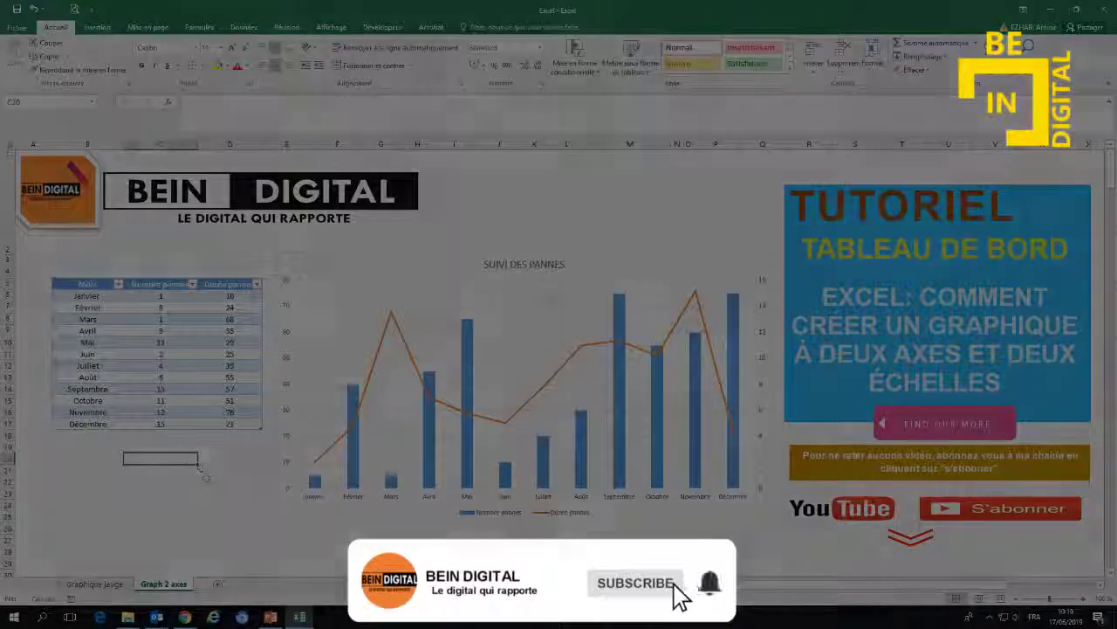